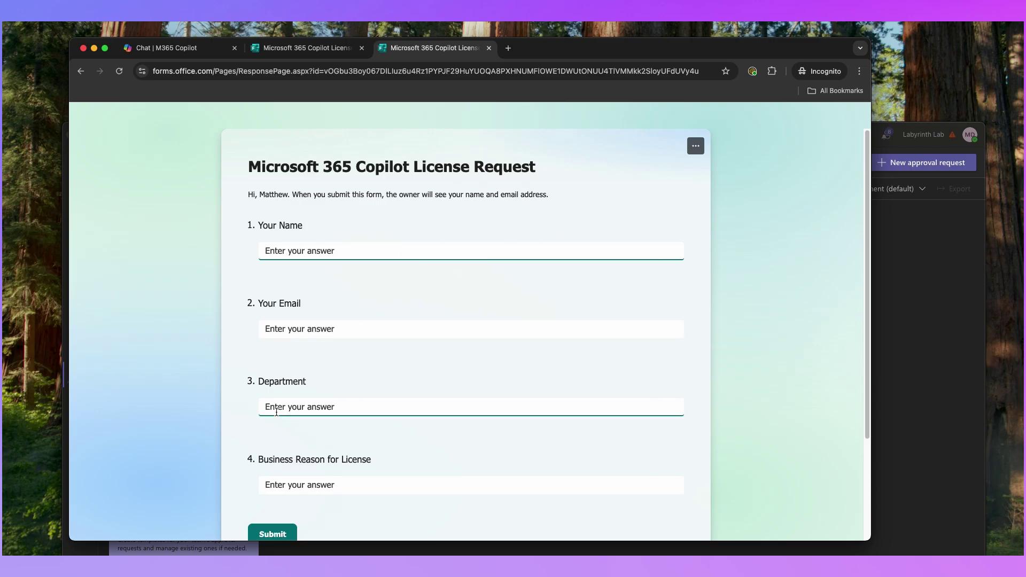
# - Scroll through the Copilot License Request form's four questions: name, email, department, business reason
pyautogui.scroll(-3, 363, 465)
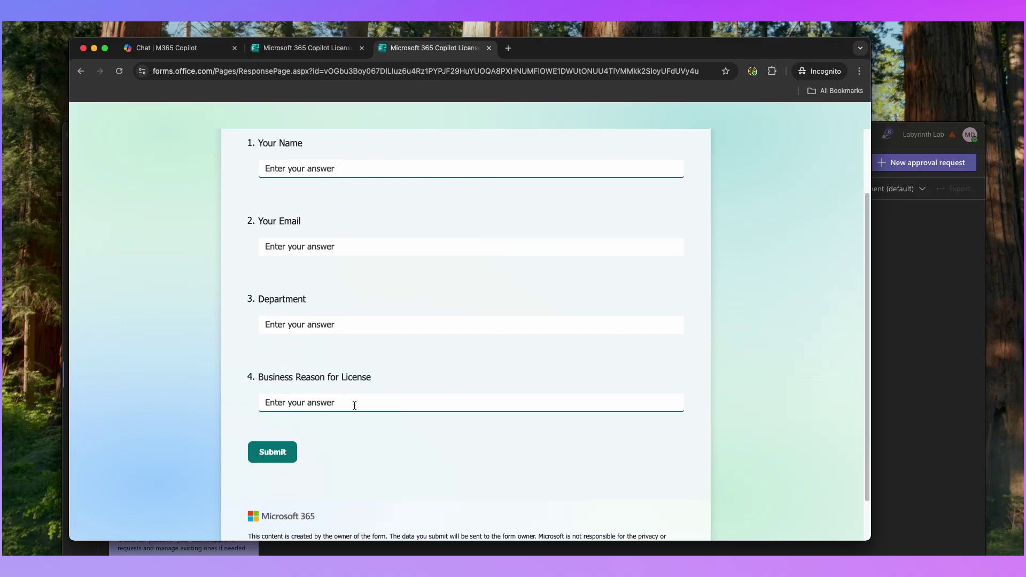
pyautogui.scroll(3, 355, 404)
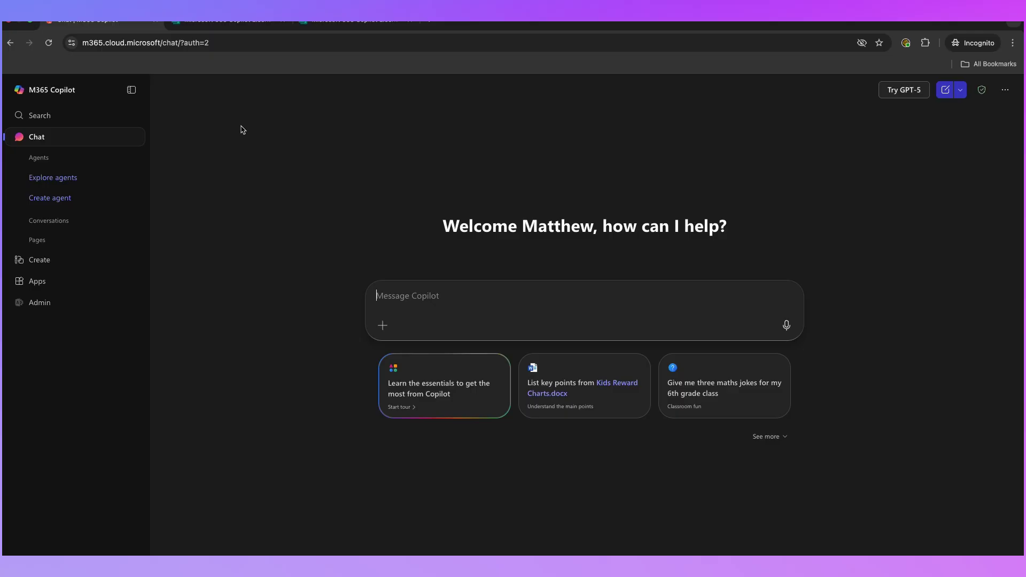
# - Launch Power Automate from the Microsoft 365 Copilot Apps catalogue
pyautogui.click(63, 285)
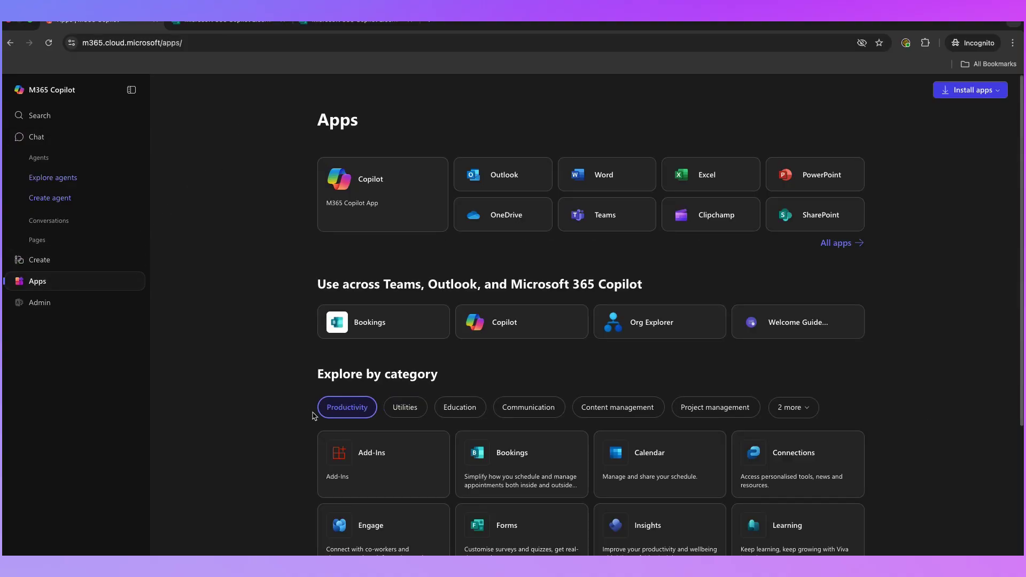
pyautogui.scroll(-4, 347, 392)
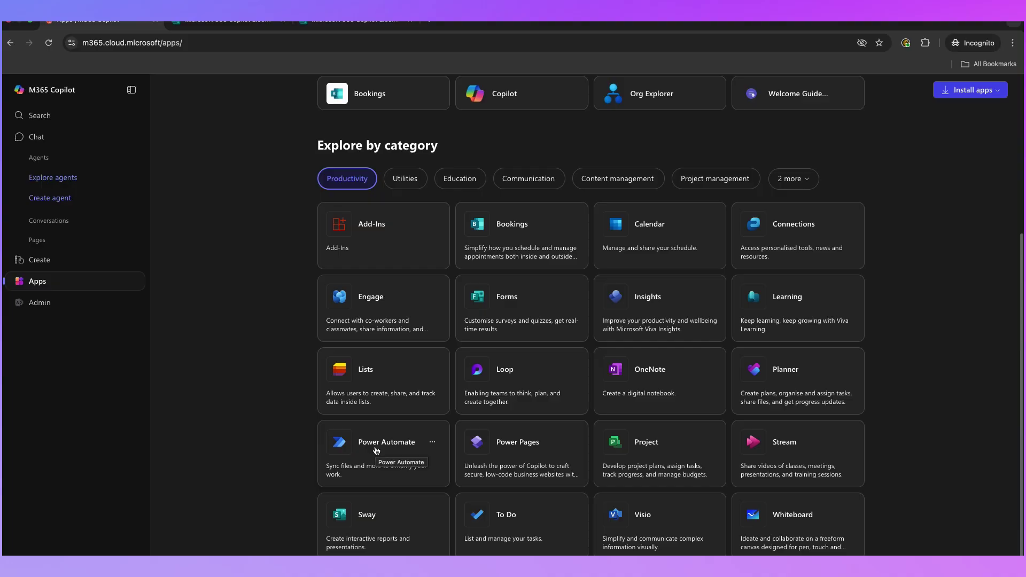
pyautogui.scroll(3, 377, 450)
pyautogui.scroll(-3, 378, 452)
pyautogui.scroll(3, 728, 238)
pyautogui.scroll(-3, 617, 348)
pyautogui.click(380, 446)
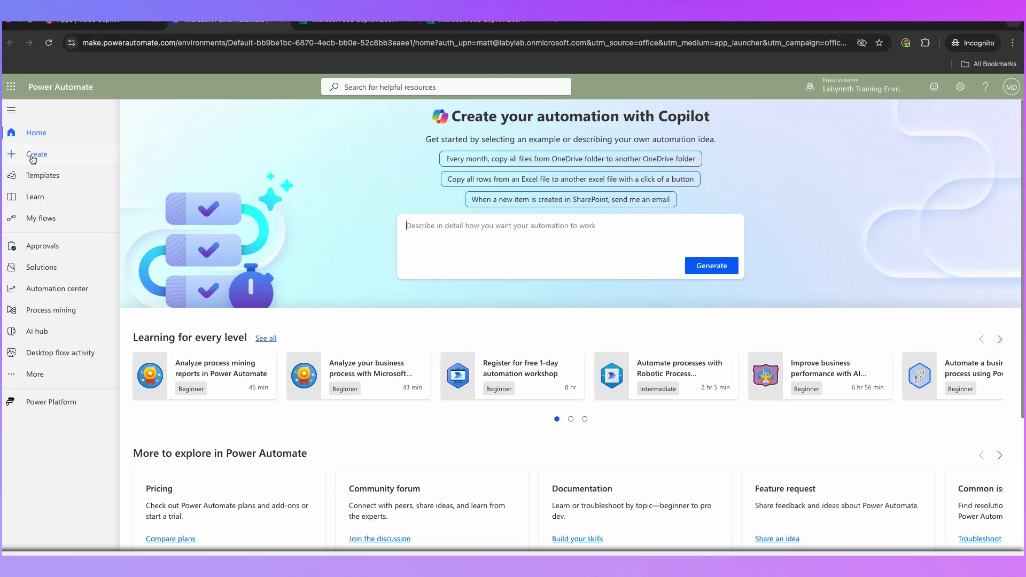
# - Go to Power Automate's Create page and browse its blank-flow types and templates
pyautogui.click(32, 156)
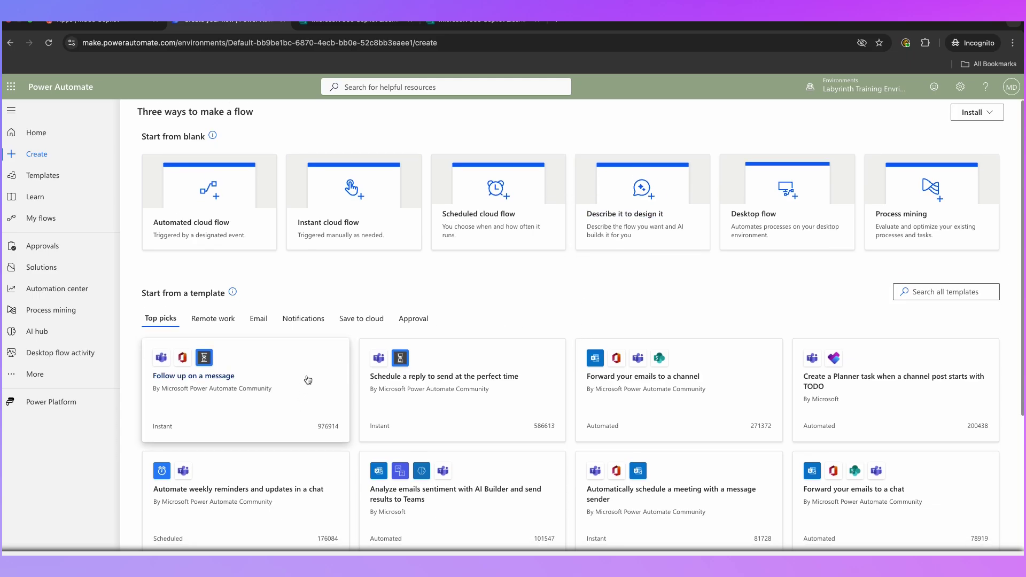
pyautogui.scroll(-1, 383, 375)
pyautogui.scroll(-3, 538, 345)
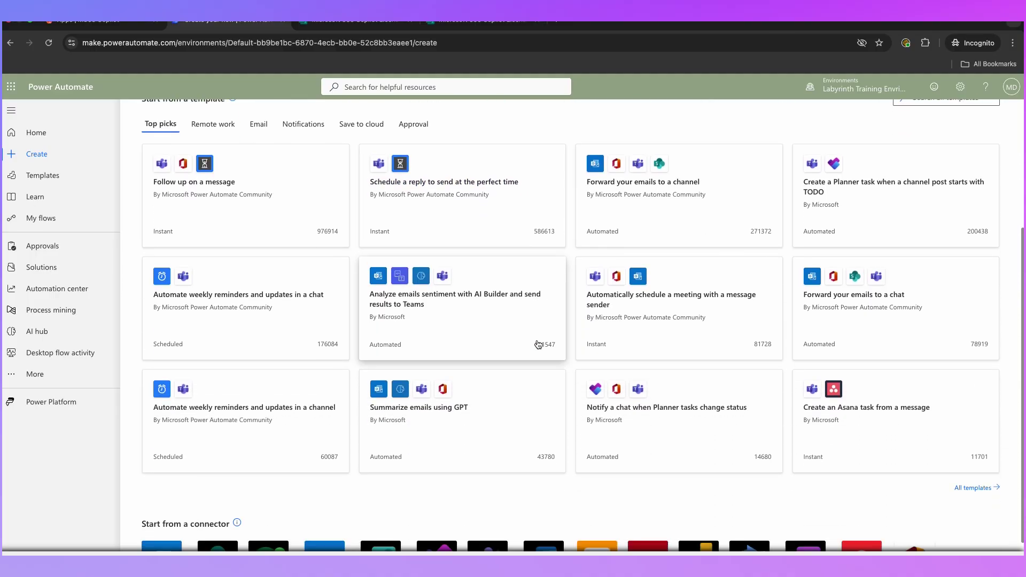
pyautogui.scroll(-1, 540, 346)
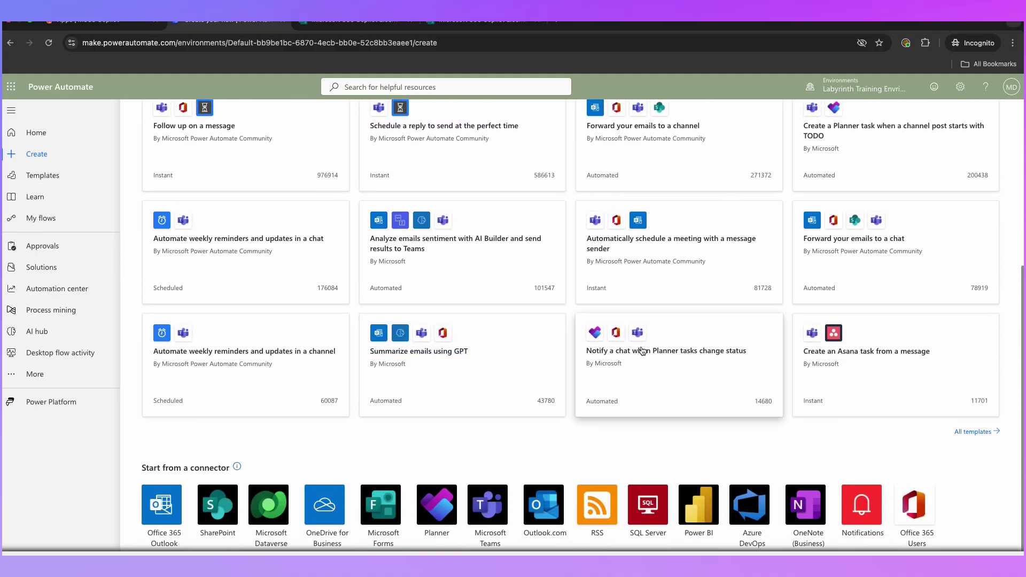
pyautogui.scroll(1, 642, 363)
pyautogui.scroll(1, 643, 351)
pyautogui.scroll(2, 641, 351)
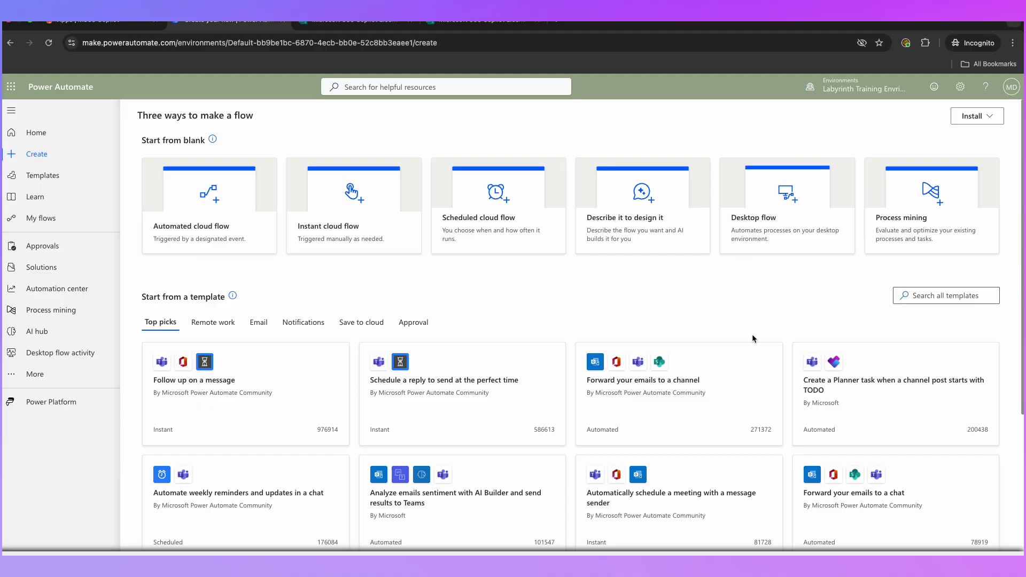
pyautogui.scroll(-3, 754, 338)
pyautogui.scroll(1, 741, 323)
pyautogui.click(939, 158)
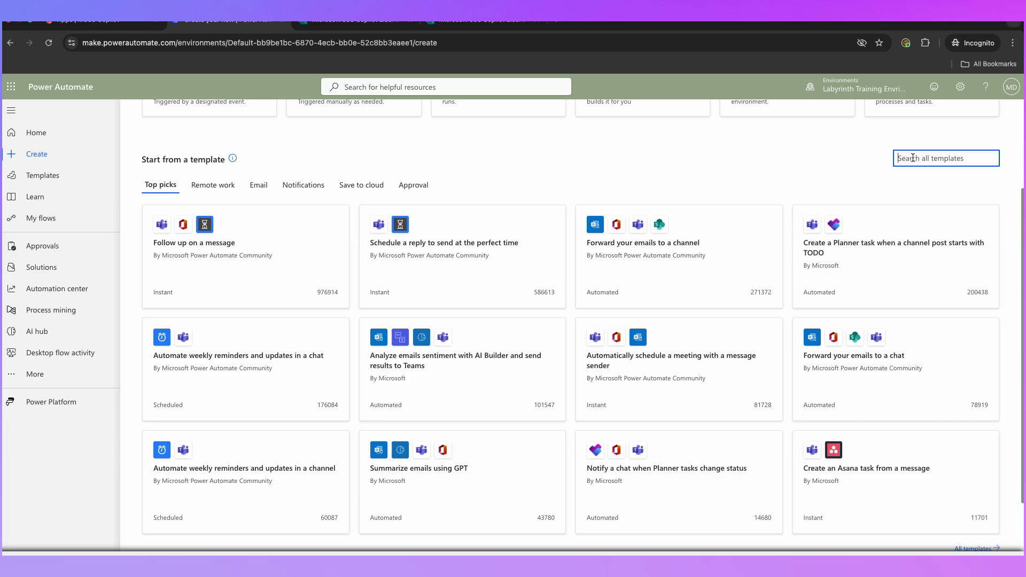
# - Search templates for 'approval' and open 'Start an approval when a response is submitted in Forms'
pyautogui.write('approval')
pyautogui.press('Return')
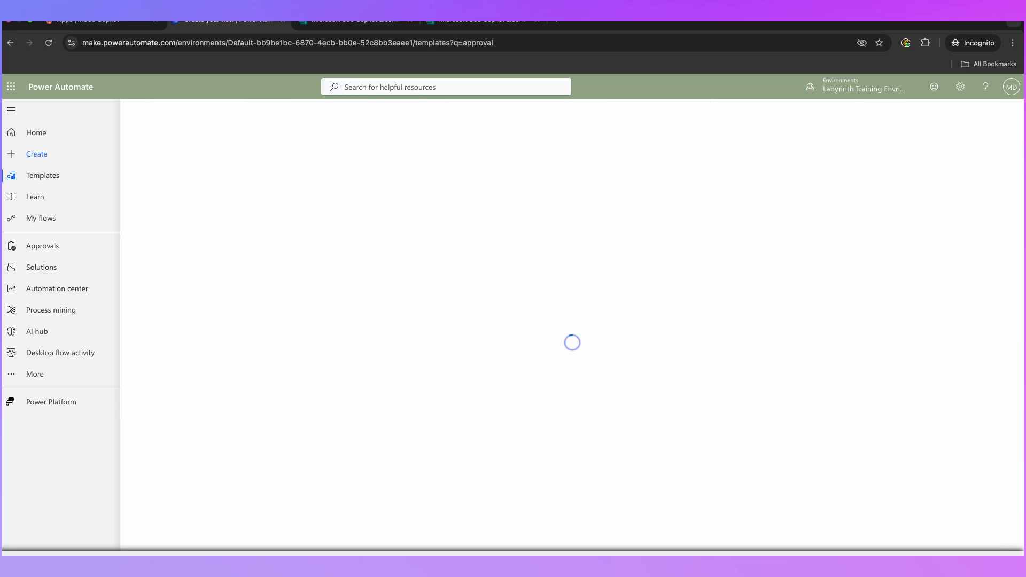
pyautogui.scroll(-8, 730, 276)
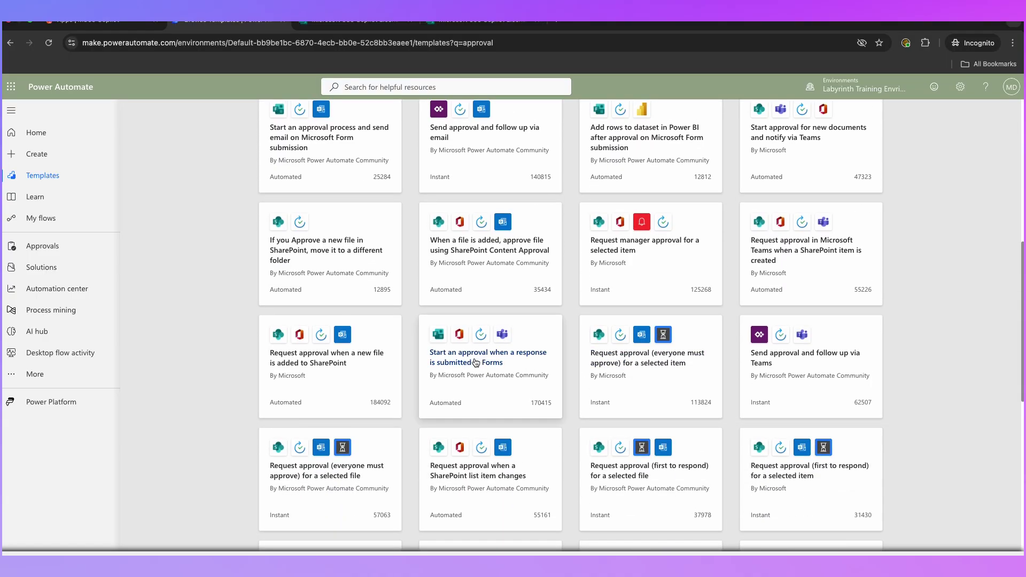
pyautogui.click(476, 363)
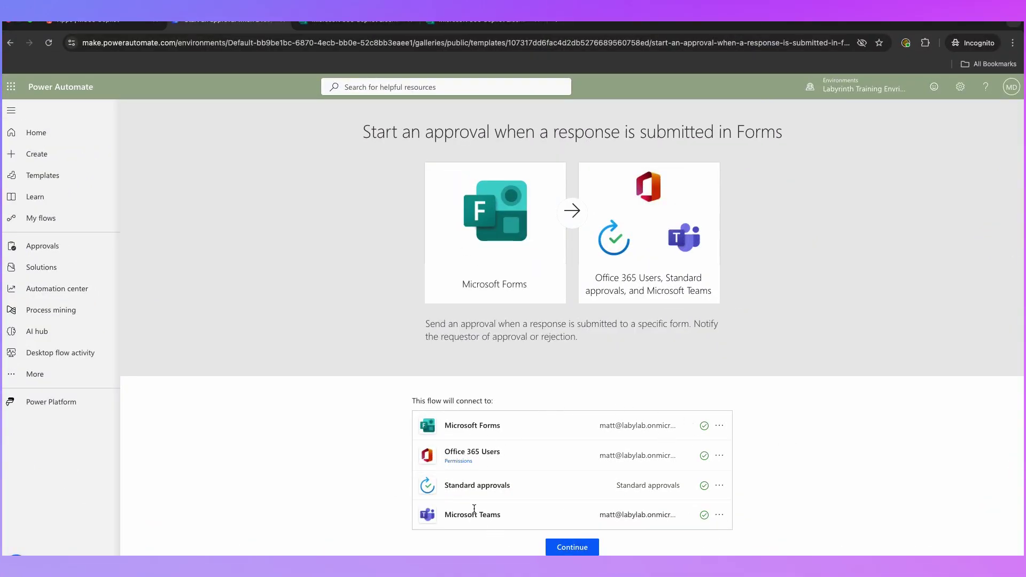
# - Choose the Microsoft 365 Copilot License Request form and 'Approve/Reject - First to respond' approval type
pyautogui.click(590, 543)
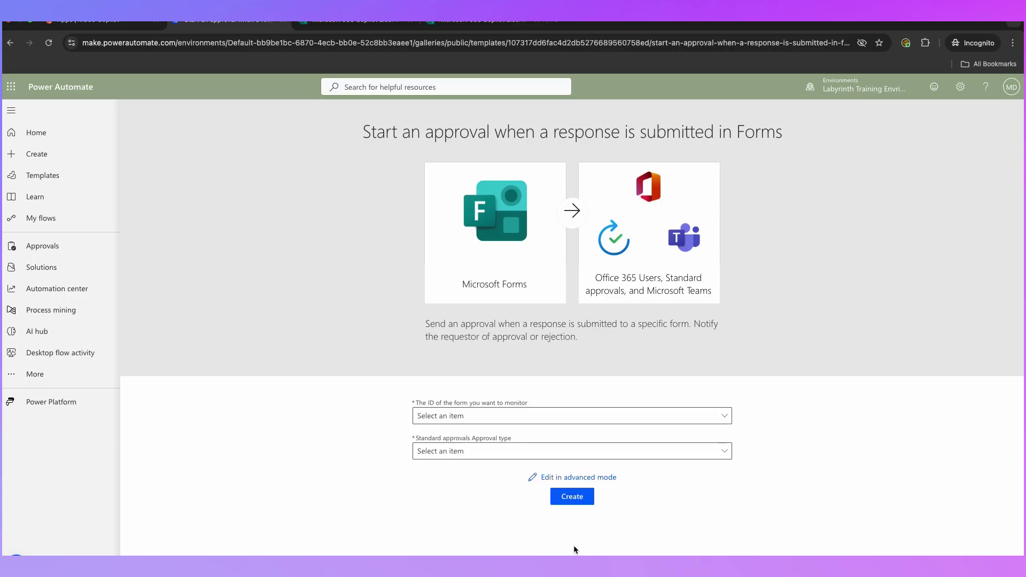
pyautogui.click(488, 422)
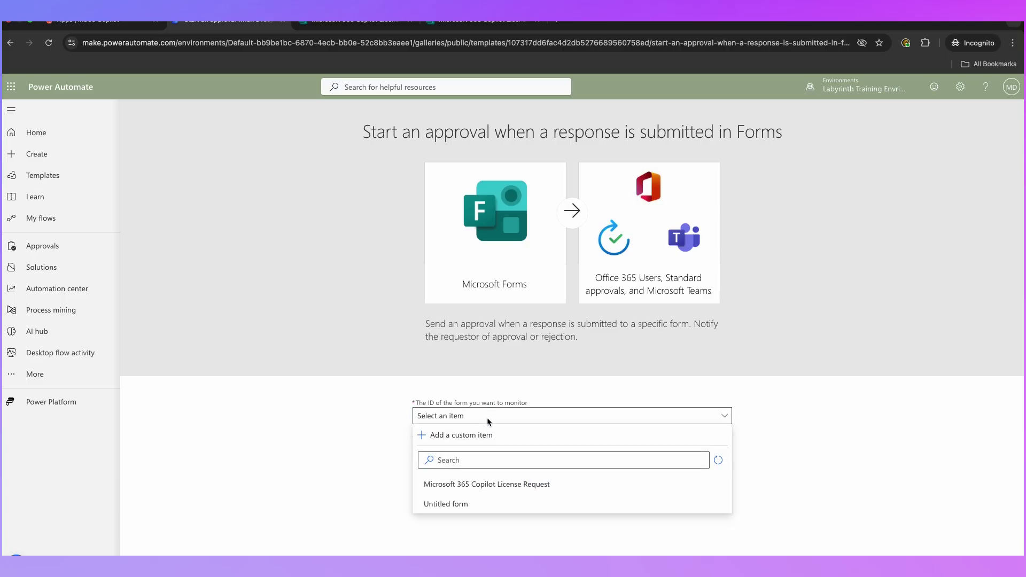
pyautogui.click(555, 484)
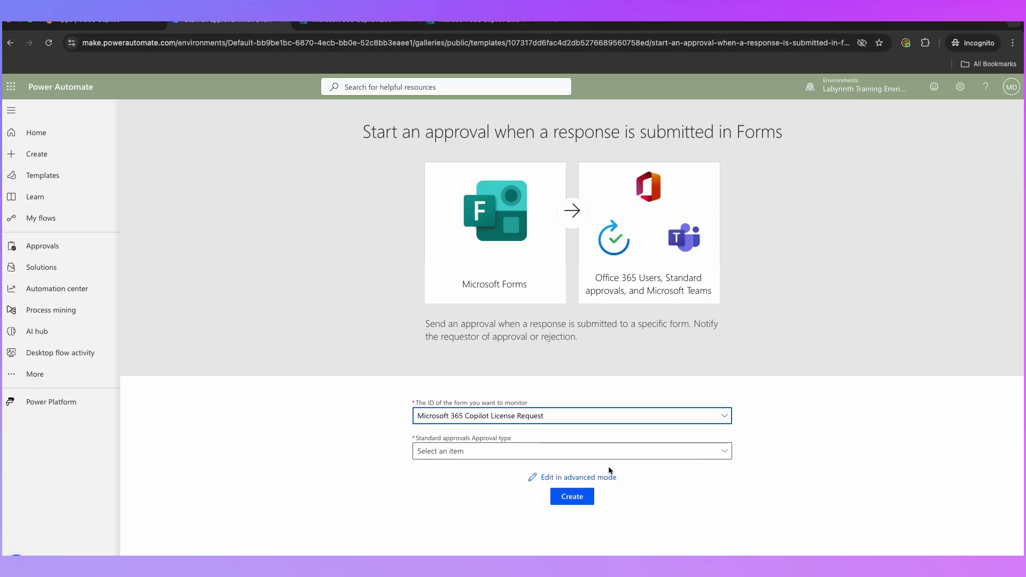
pyautogui.click(498, 456)
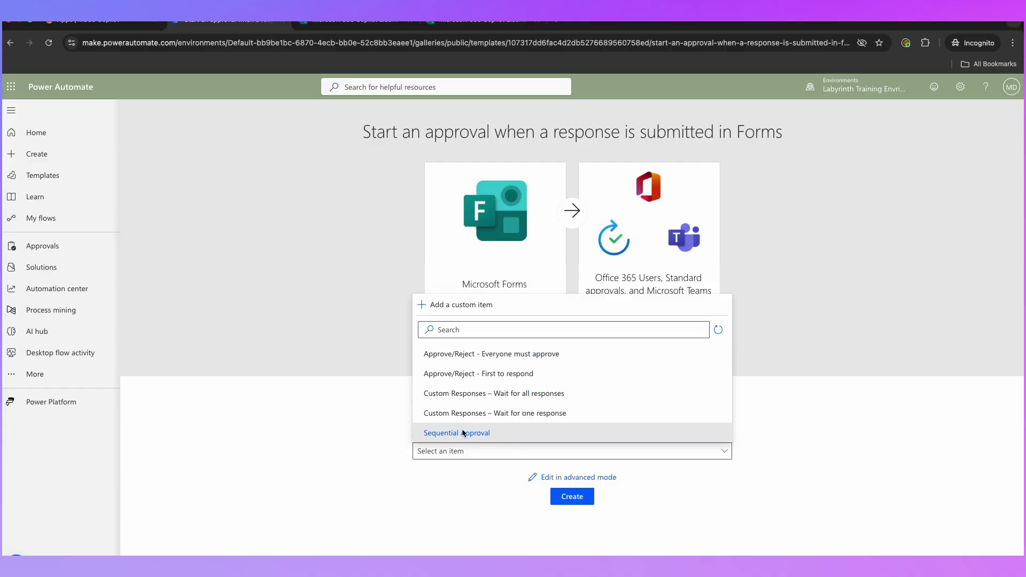
pyautogui.click(506, 374)
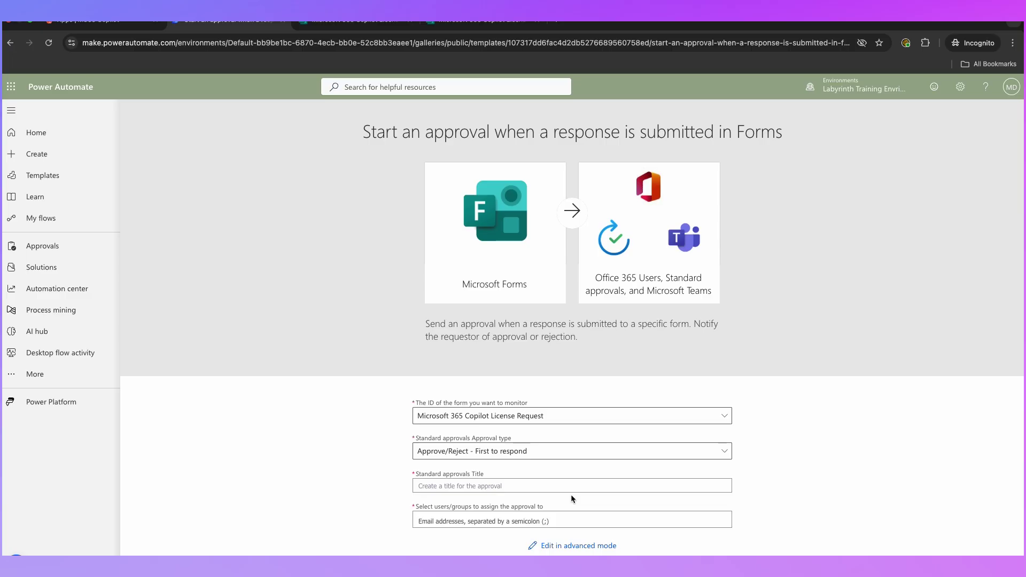
# - Title the approval 'Approval for Microsoft 365 Copilot License' and add the approver's e-mail
pyautogui.click(464, 487)
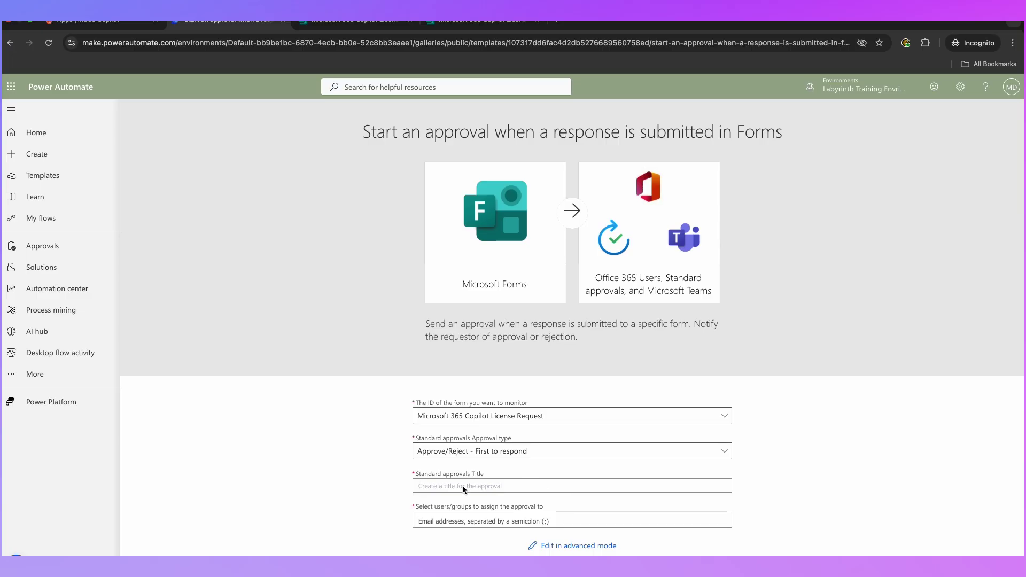
pyautogui.write('Approval for Microsoft 365 Copilot License')
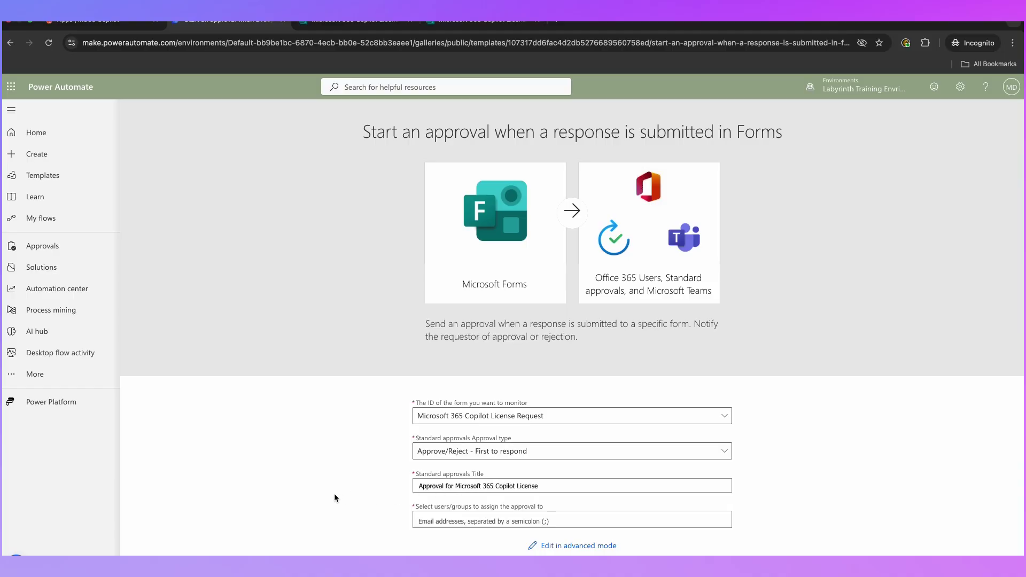
pyautogui.click(459, 523)
pyautogui.press('super+v')
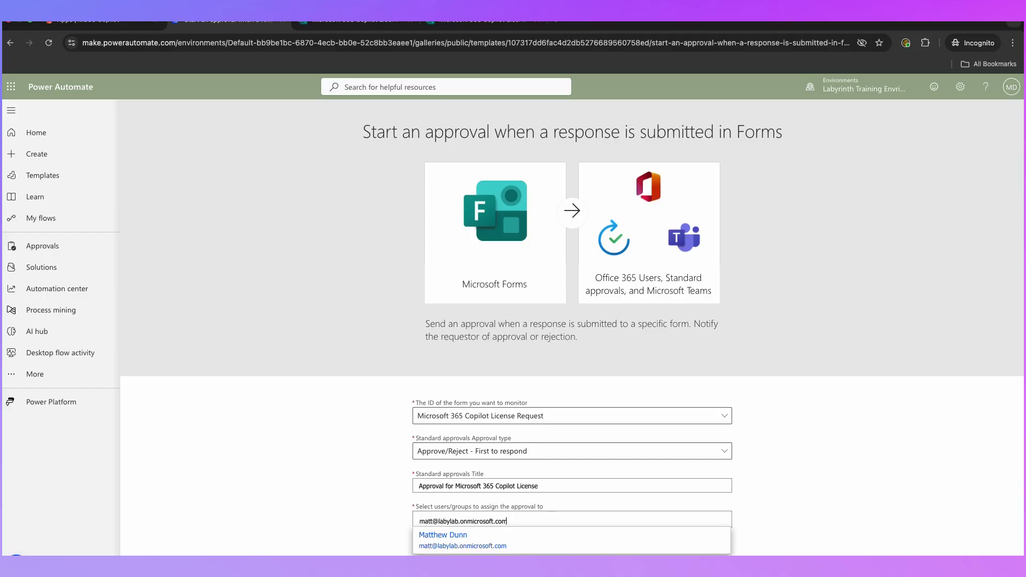
pyautogui.press('Return')
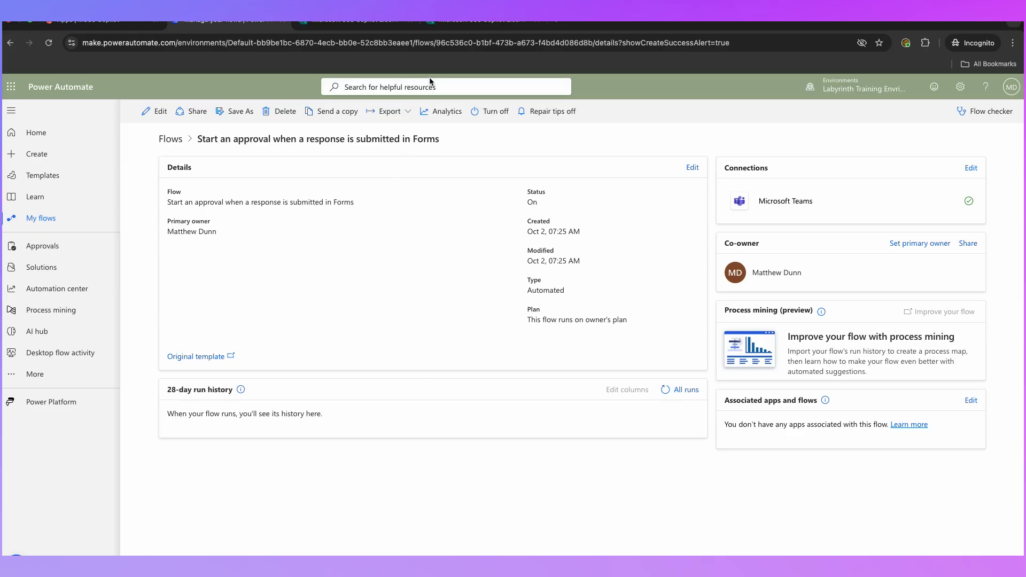
# - Review the license request form's questions in Microsoft Forms
pyautogui.click(481, 20)
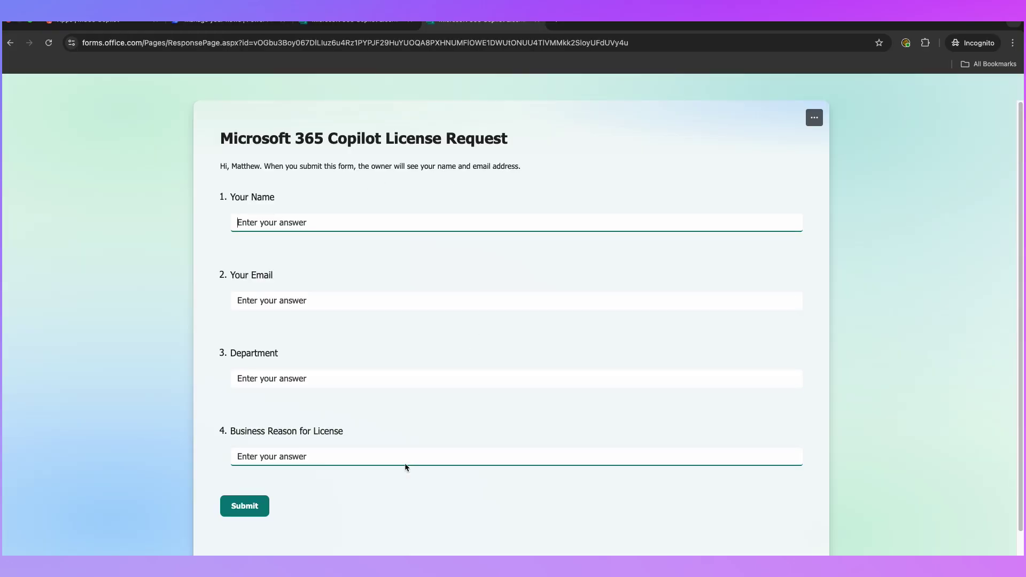
pyautogui.scroll(-1, 405, 467)
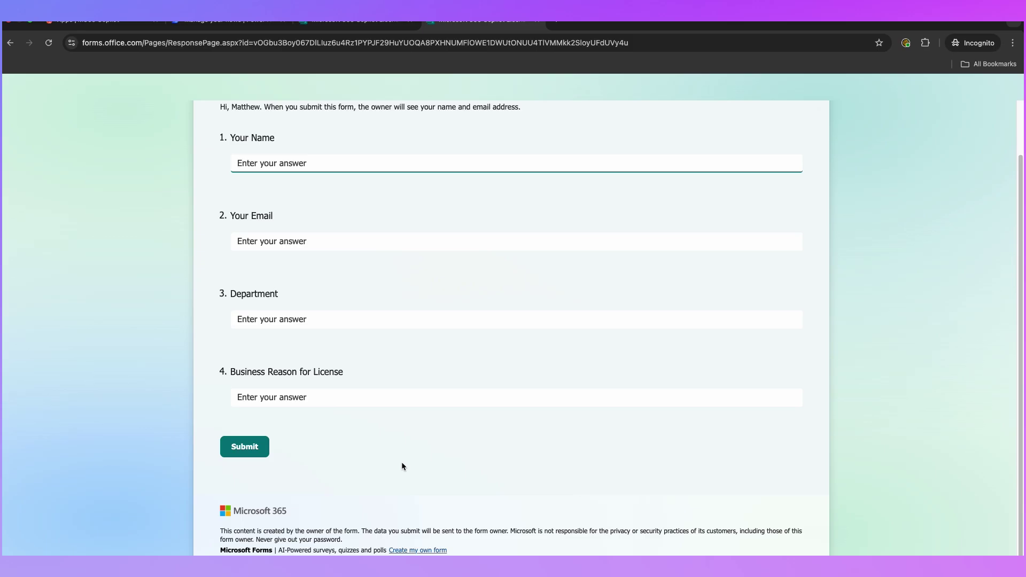
pyautogui.scroll(1, 499, 390)
pyautogui.scroll(-2, 501, 424)
pyautogui.click(326, 24)
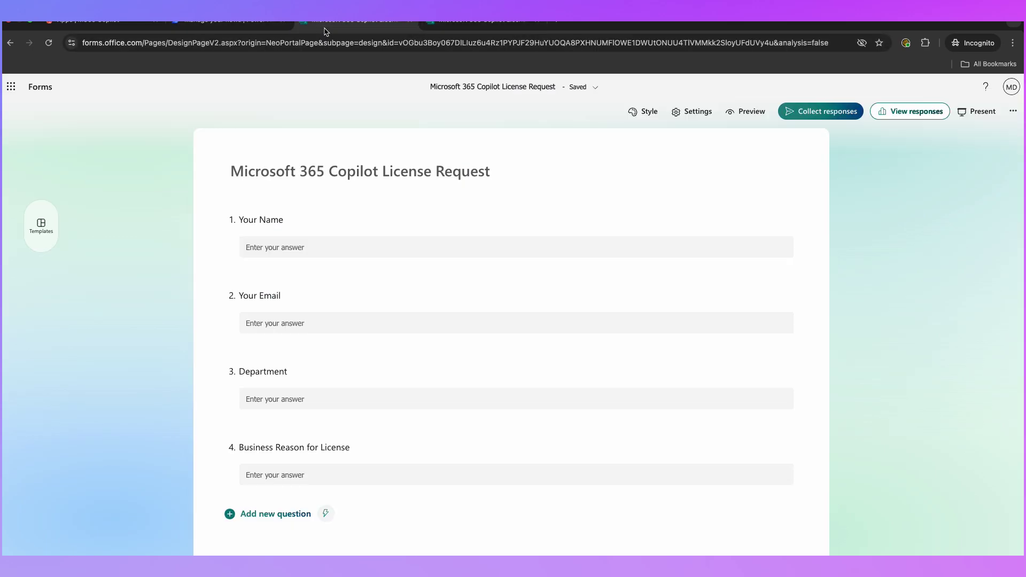
# - Open the new approval flow in the Power Automate designer
pyautogui.click(225, 22)
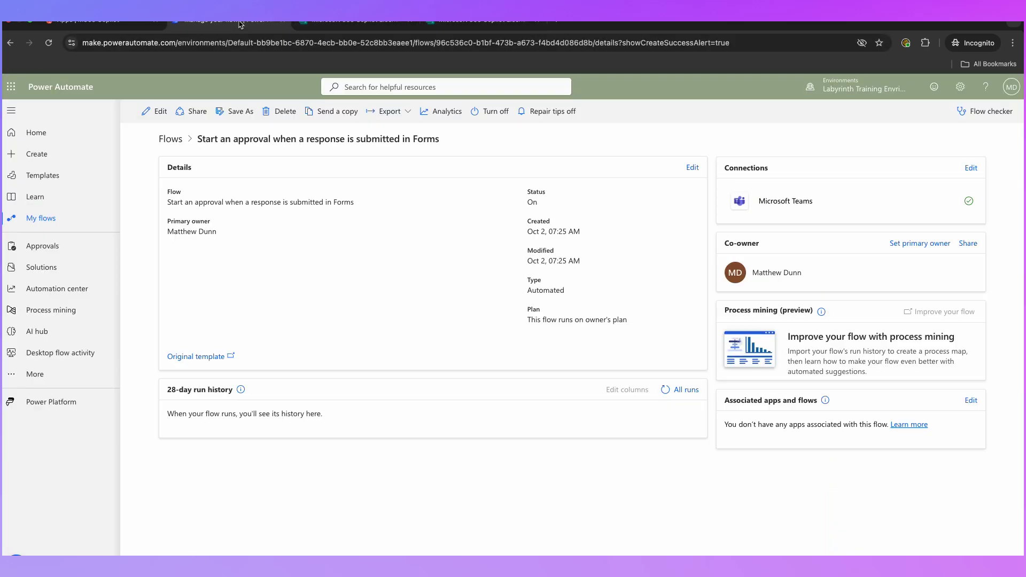
pyautogui.click(155, 113)
pyautogui.click(194, 114)
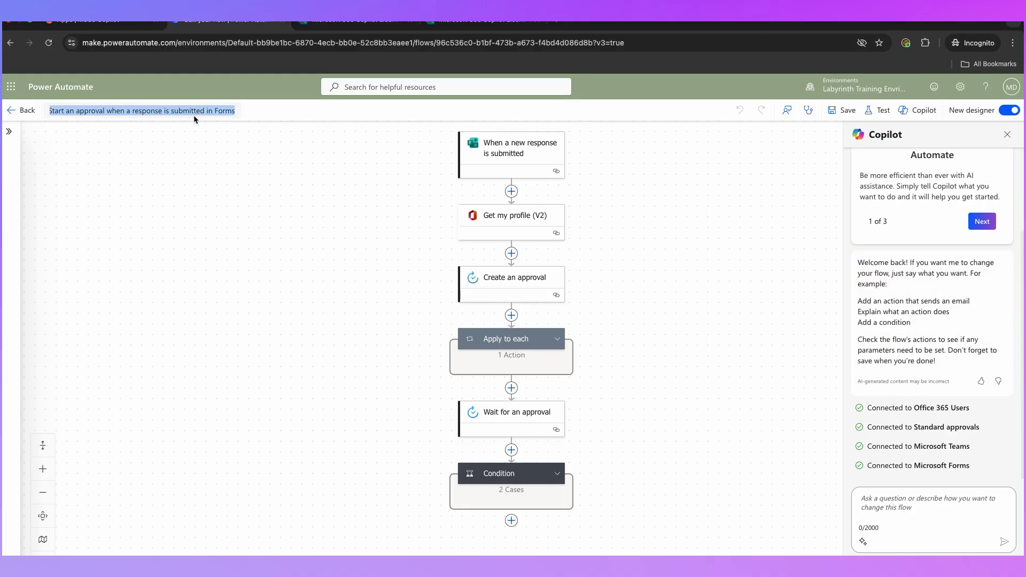
# - Select the flow's name and clear it
pyautogui.click(234, 179)
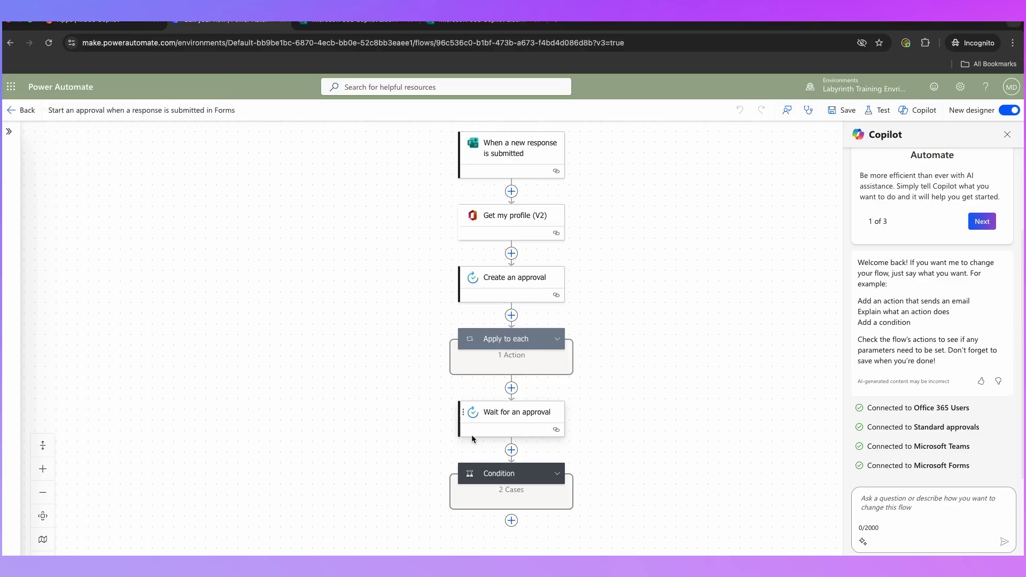
pyautogui.click(152, 113)
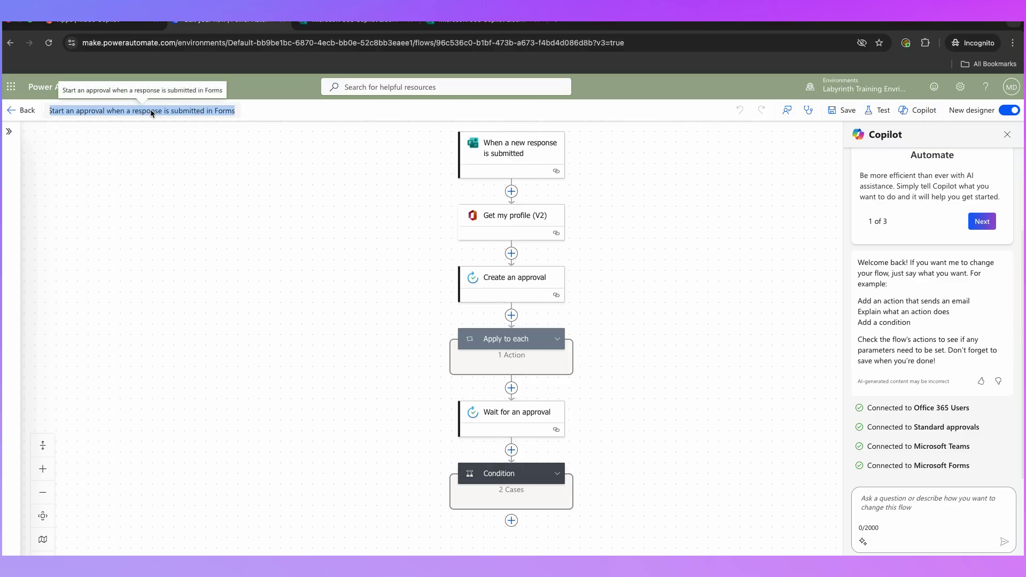
pyautogui.press('BackSpace')
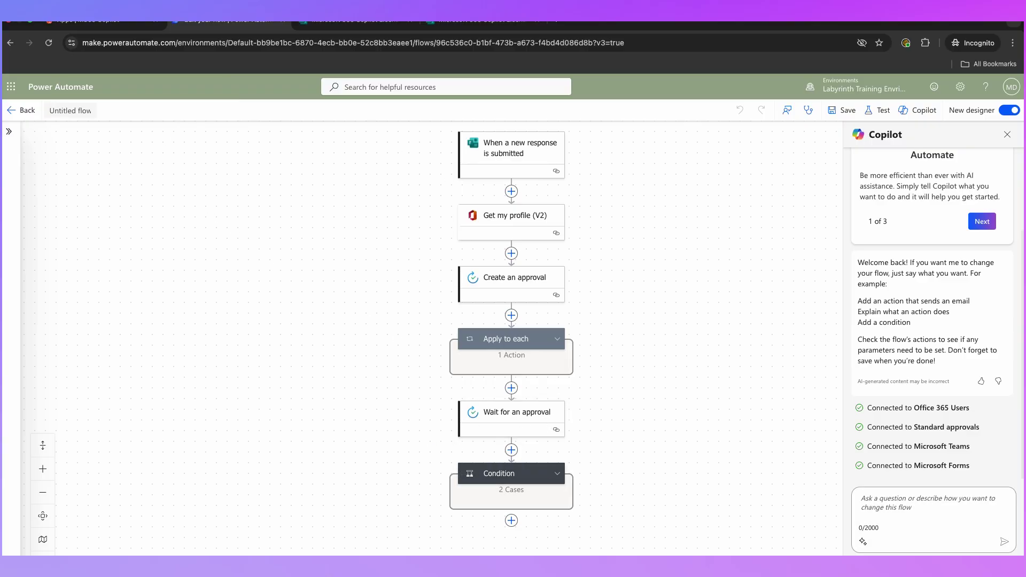
# - Expand Apply to each and Condition, reviewing the approve and reject branches
pyautogui.click(559, 335)
pyautogui.scroll(-4, 559, 334)
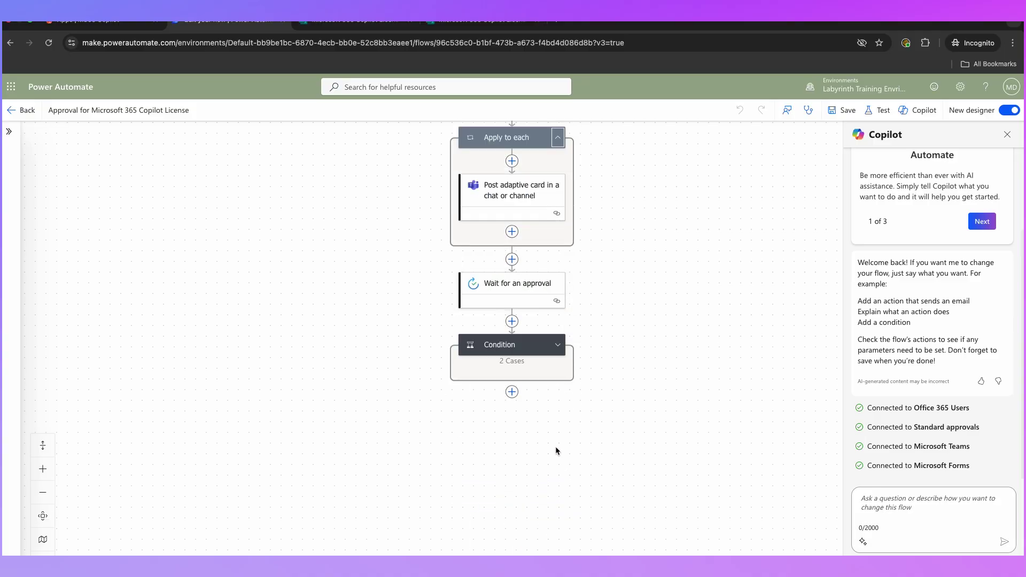
pyautogui.click(558, 346)
pyautogui.scroll(3, 732, 349)
pyautogui.scroll(-1, 707, 335)
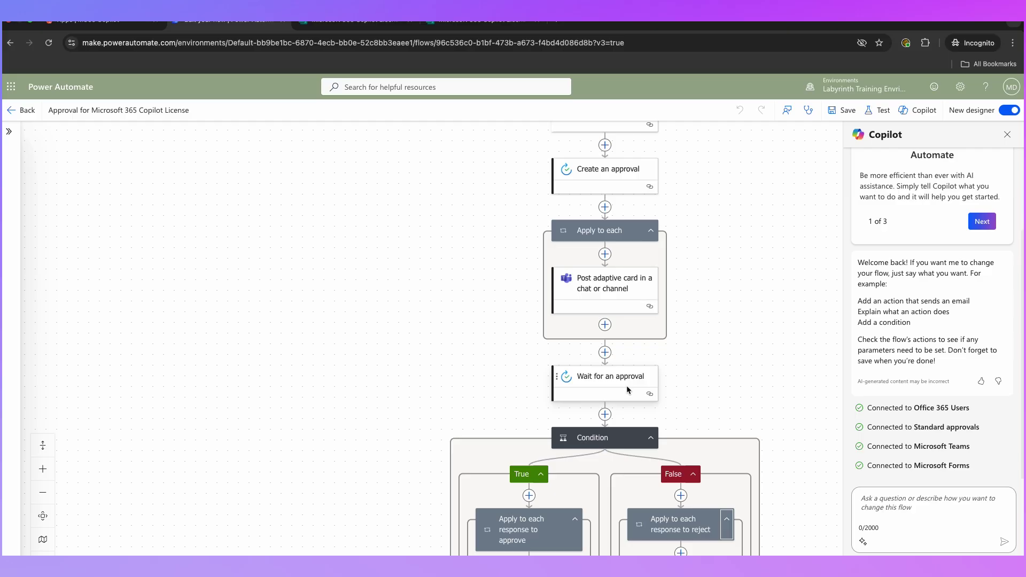
pyautogui.scroll(-2, 627, 386)
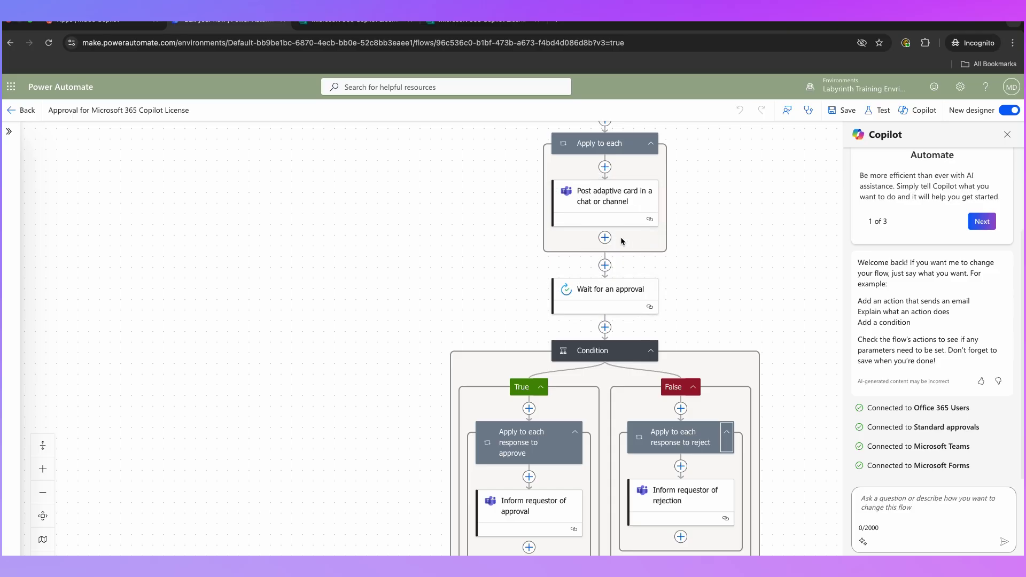
pyautogui.scroll(-2, 622, 240)
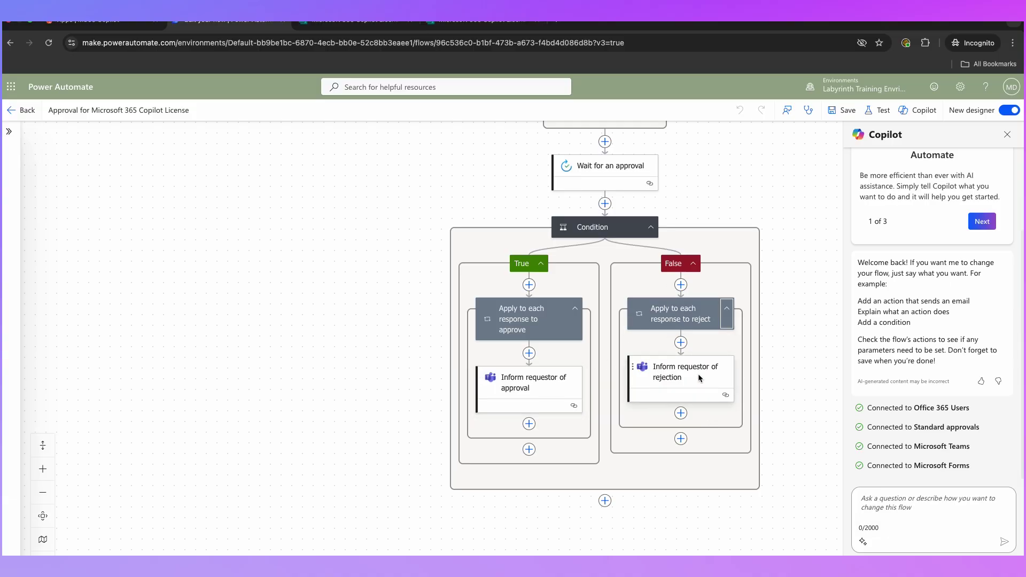
pyautogui.scroll(-3, 698, 374)
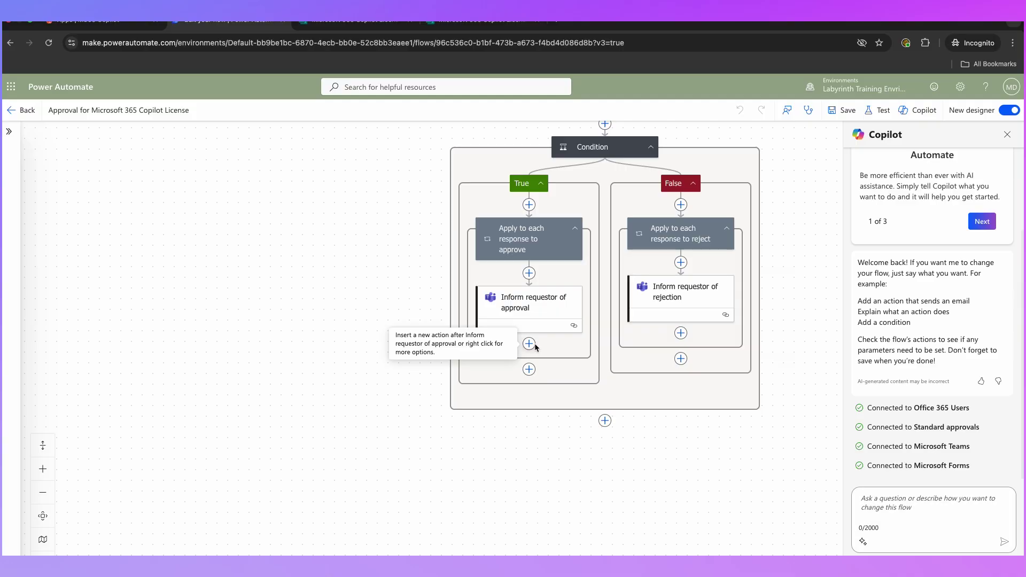
pyautogui.scroll(6, 535, 347)
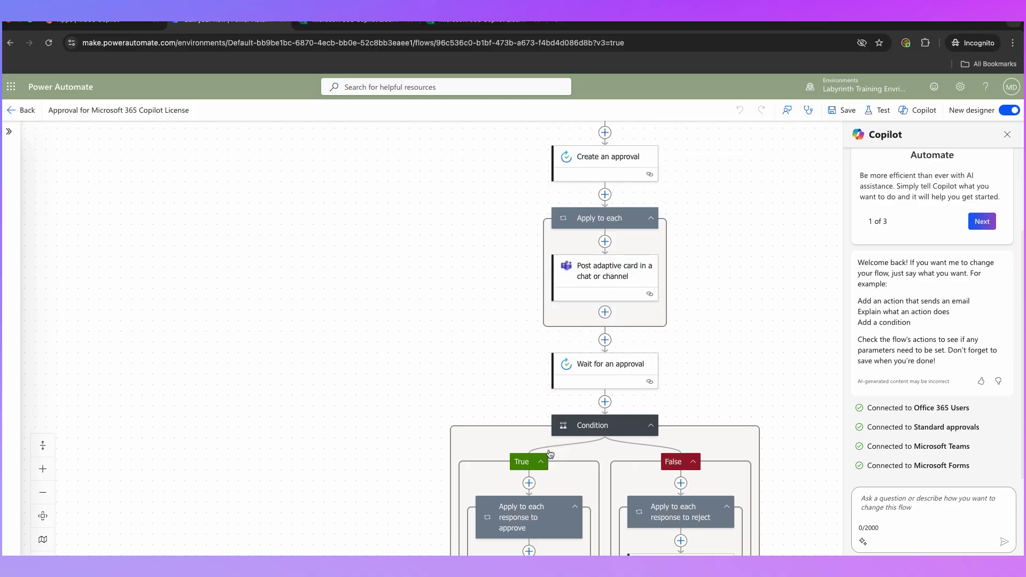
pyautogui.scroll(2, 640, 365)
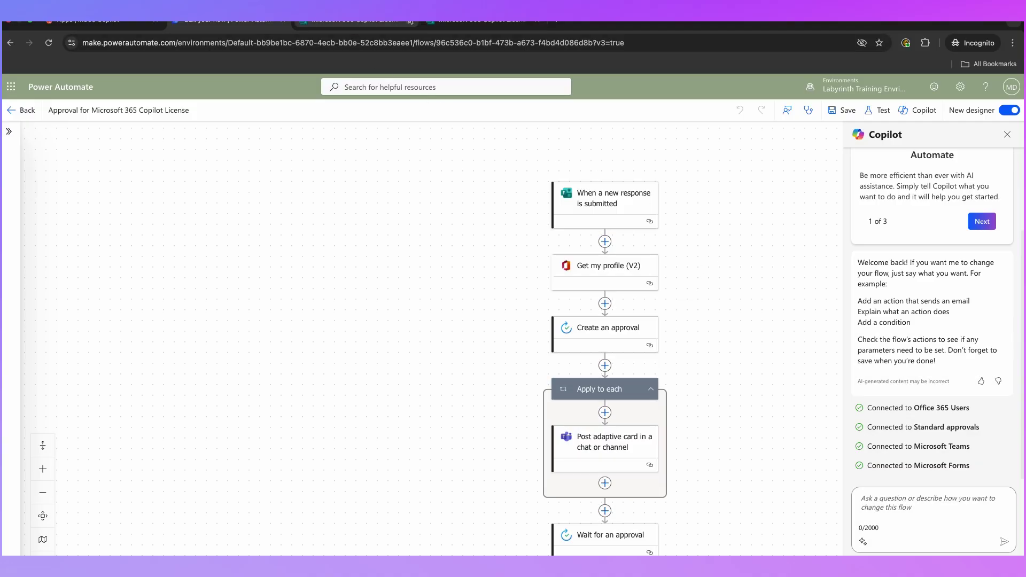
pyautogui.click(481, 21)
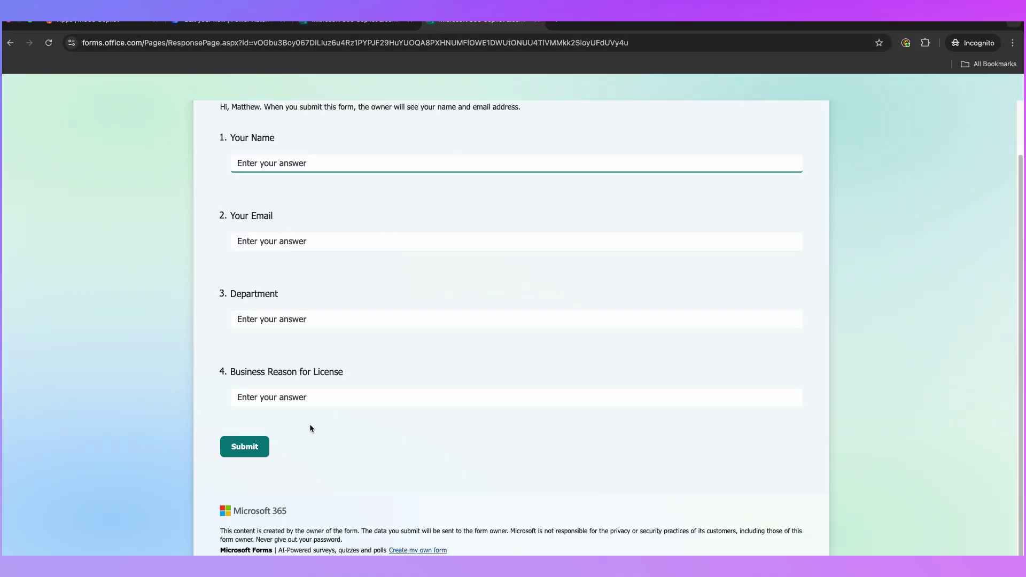
# - Inspect the form's Business Reason for License question, then return to the flow editor
pyautogui.click(292, 405)
pyautogui.click(235, 28)
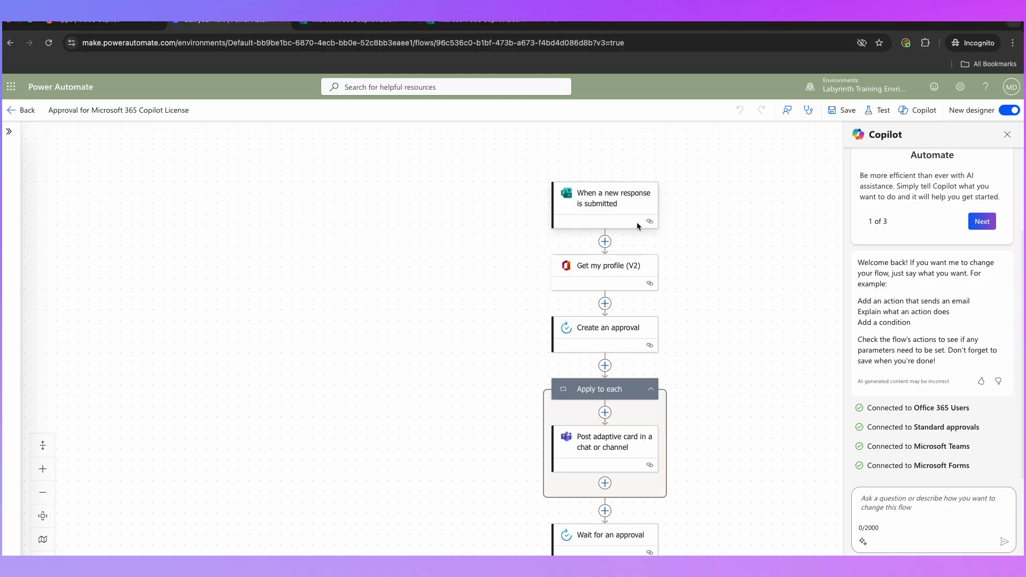
# - Add a Get response details action after the trigger for the Microsoft 365 Copilot License Request form
pyautogui.click(606, 241)
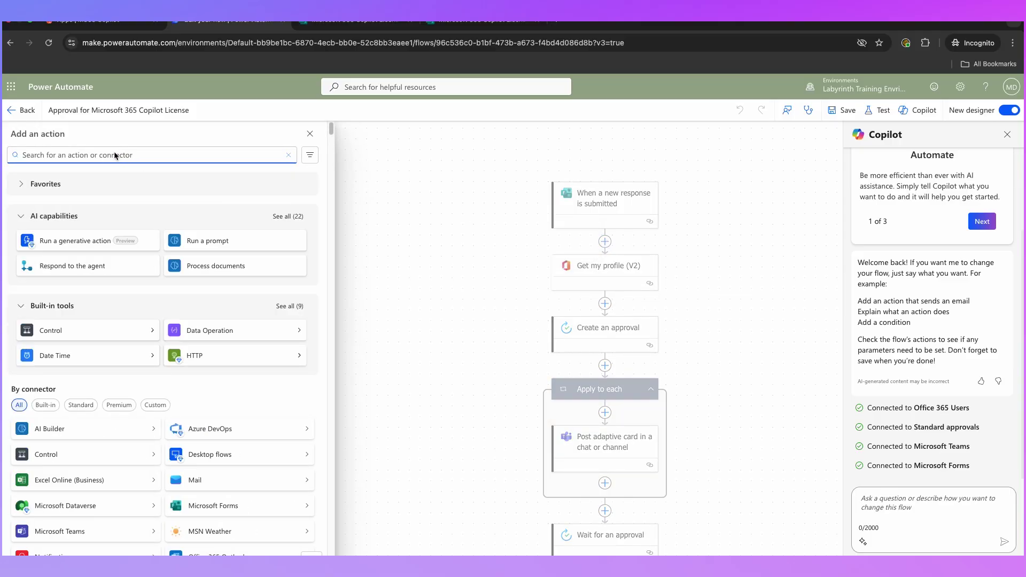
pyautogui.write('Get response details')
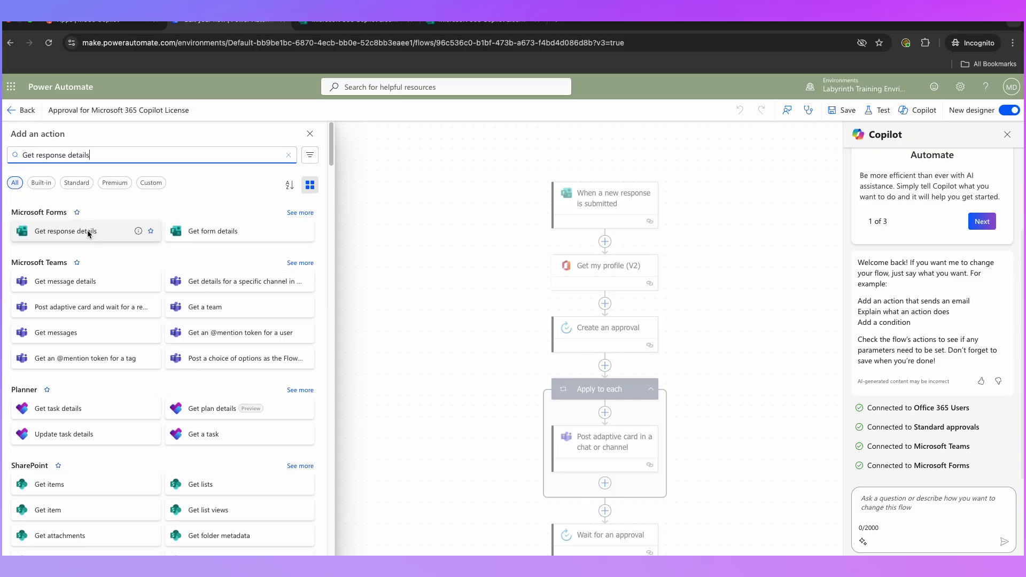
pyautogui.click(88, 229)
pyautogui.click(61, 222)
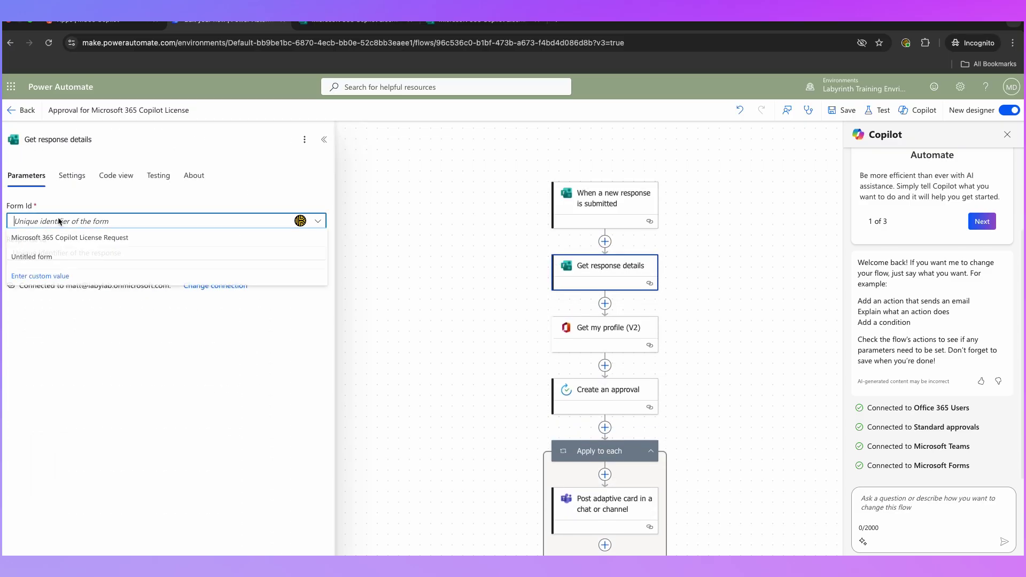
pyautogui.click(101, 239)
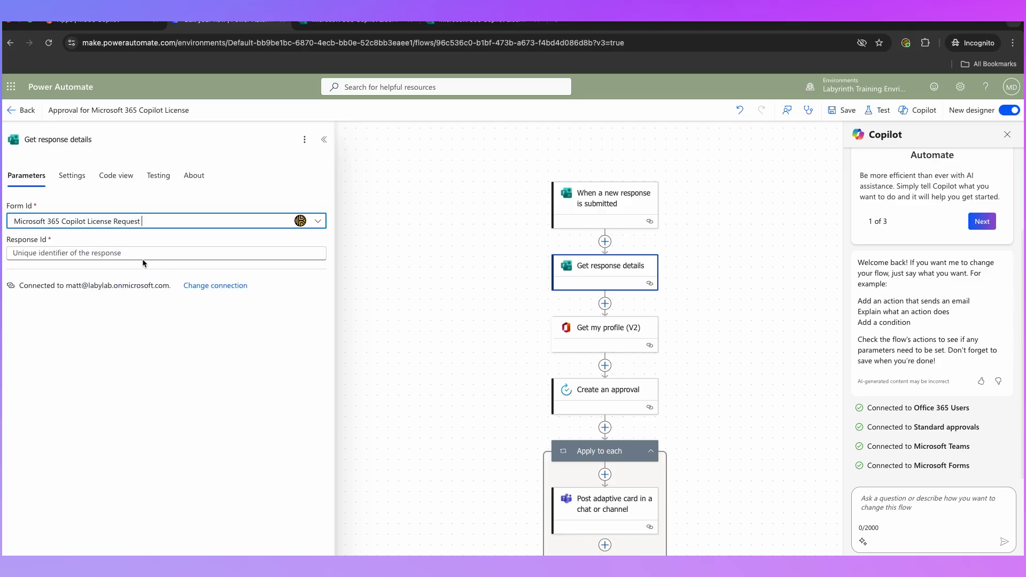
# - Set Response Id to the trigger's Response Id dynamic value
pyautogui.click(89, 257)
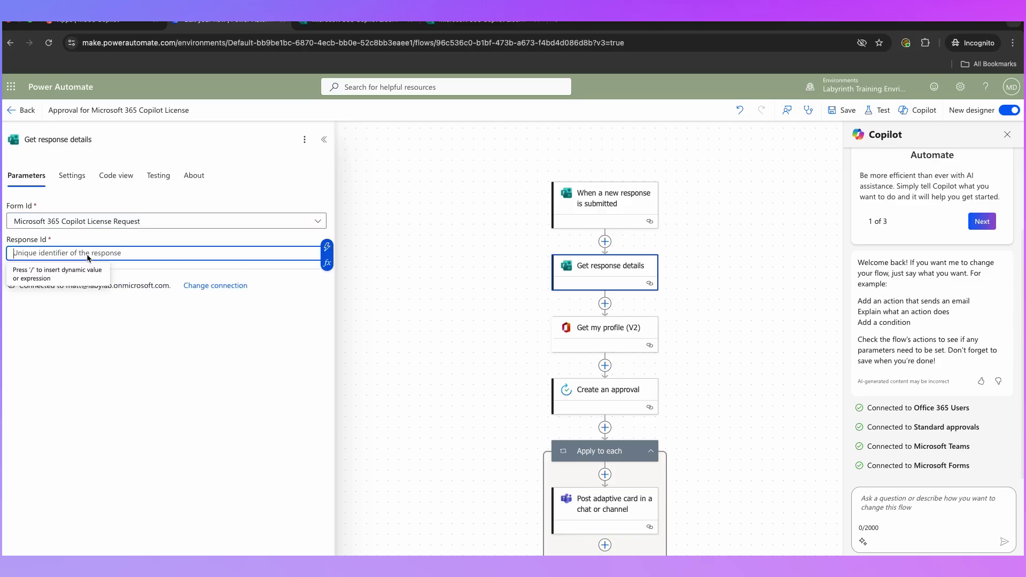
pyautogui.click(327, 248)
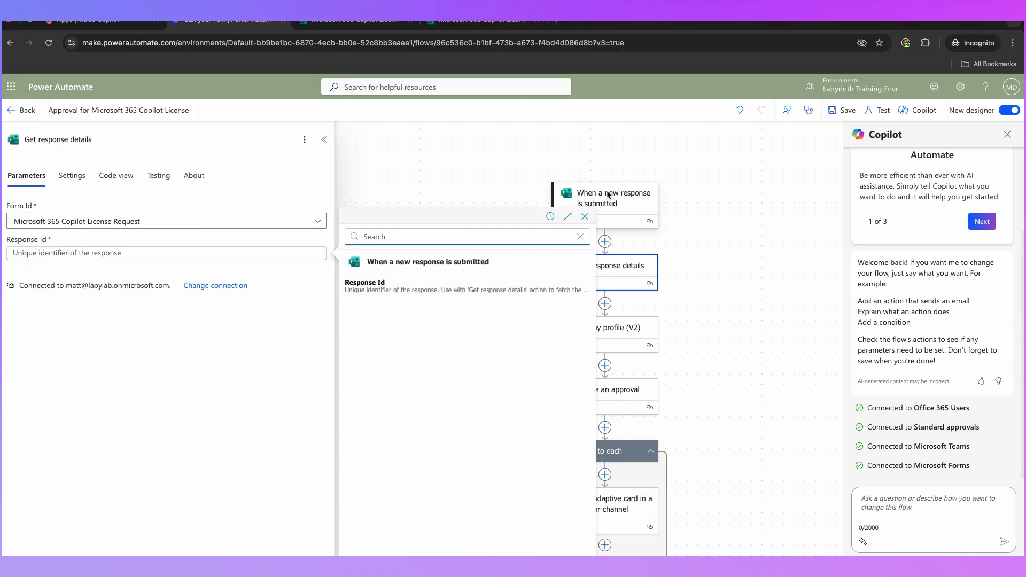
pyautogui.click(384, 287)
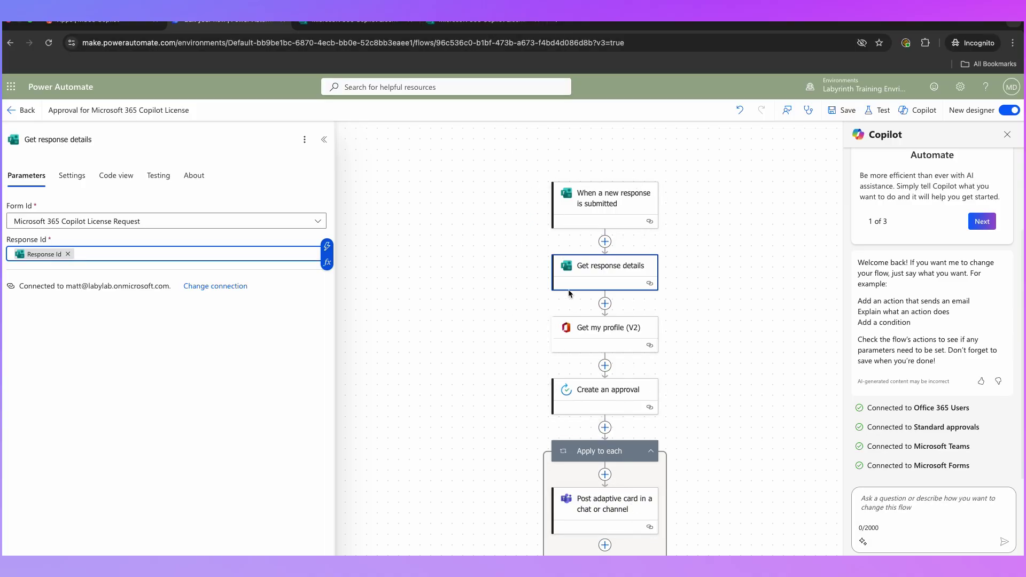
pyautogui.scroll(-1, 574, 301)
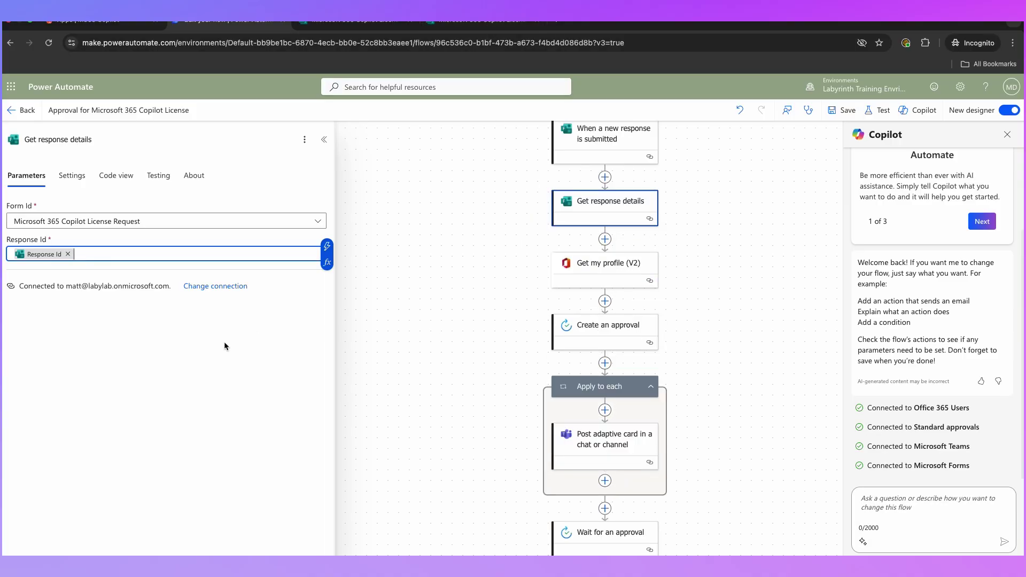
pyautogui.click(615, 327)
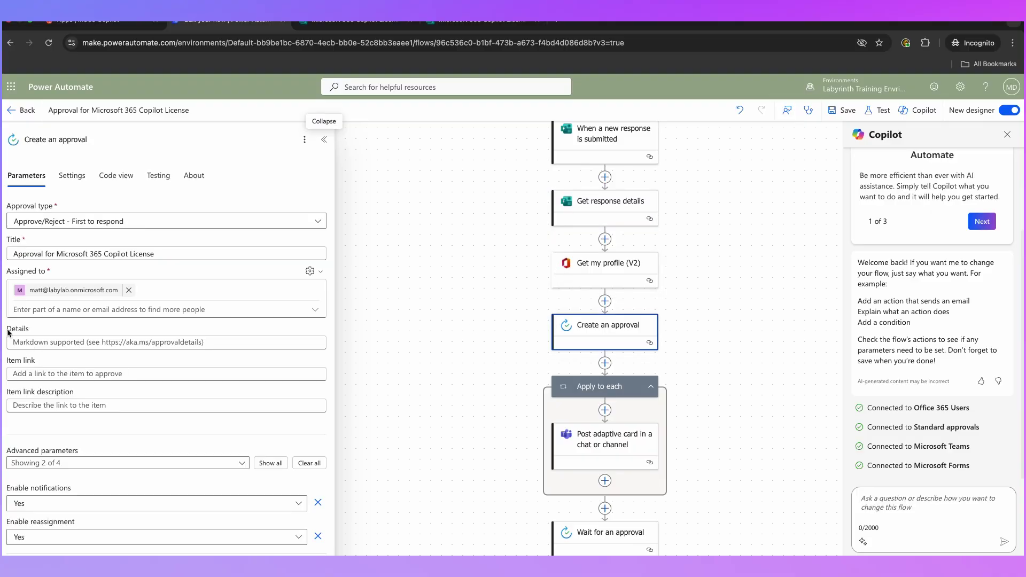
# - Check the form's questions and begin editing the approval's Details field
pyautogui.click(47, 342)
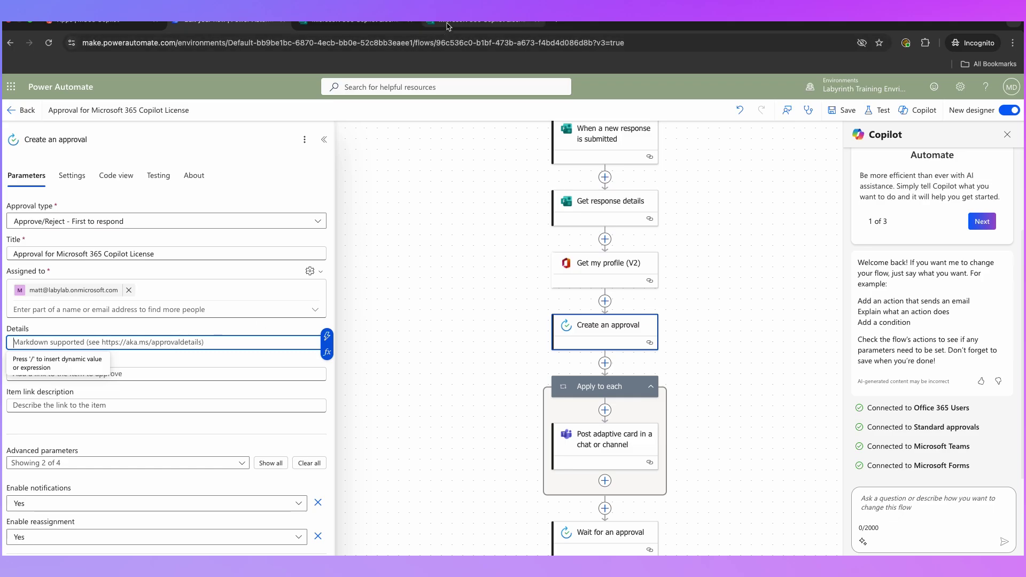
pyautogui.click(481, 21)
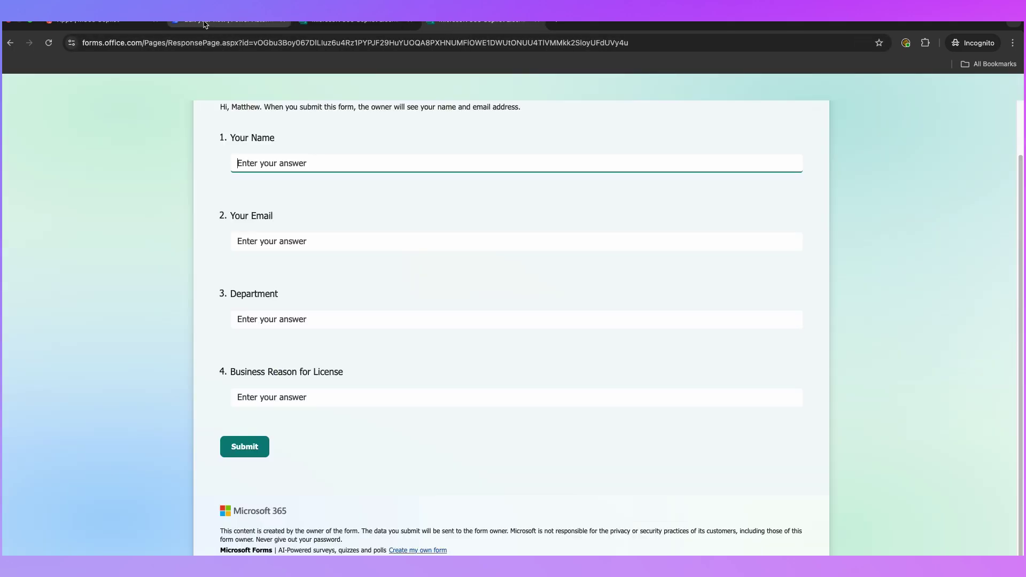
pyautogui.click(205, 23)
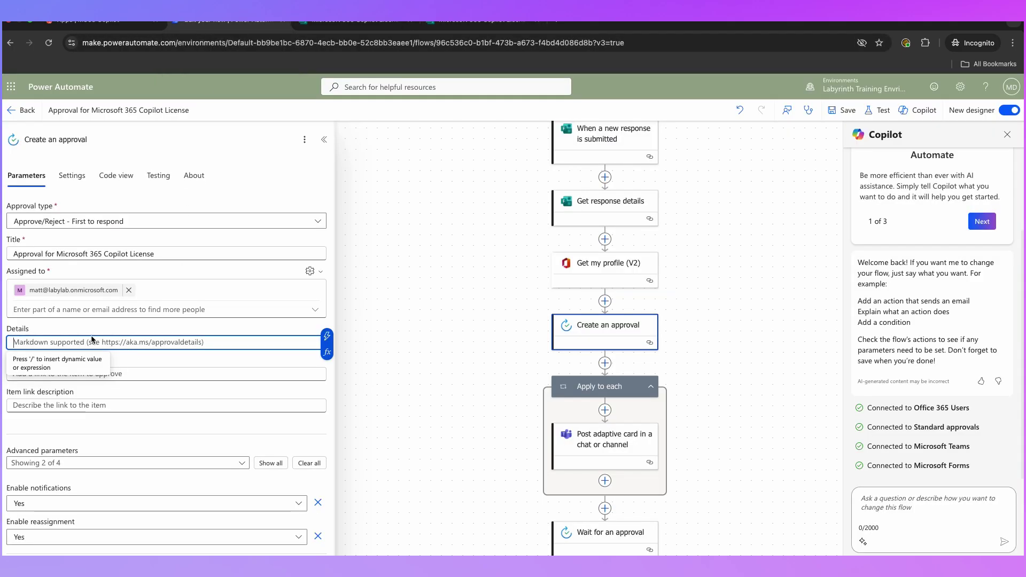
pyautogui.click(78, 342)
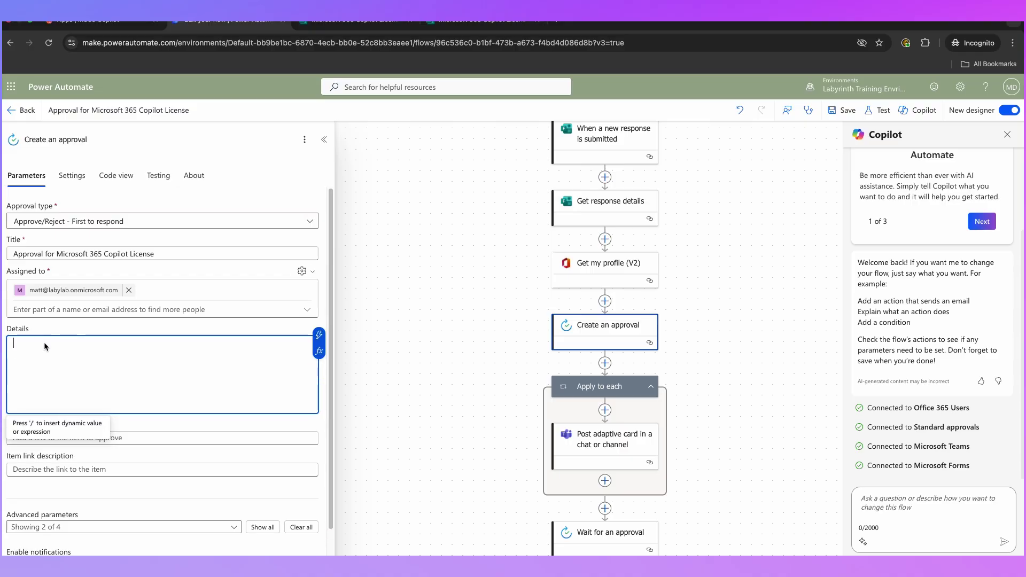
pyautogui.click(319, 337)
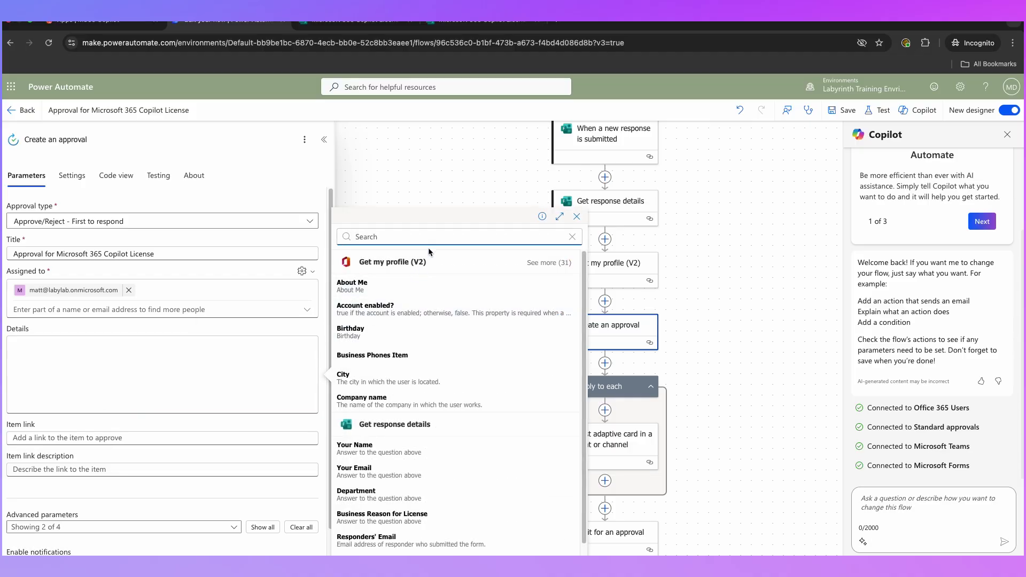
pyautogui.scroll(-1, 464, 337)
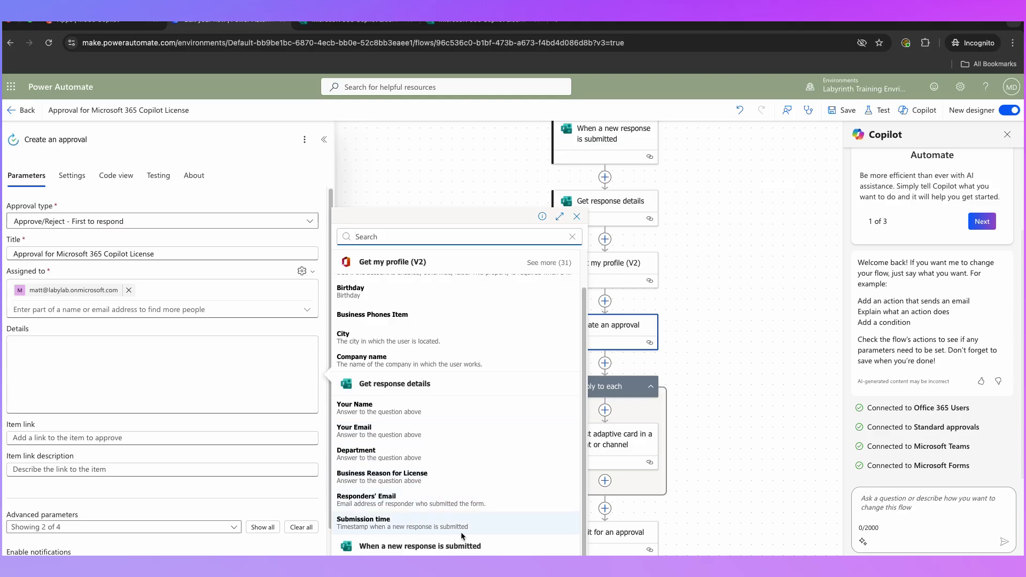
pyautogui.click(72, 354)
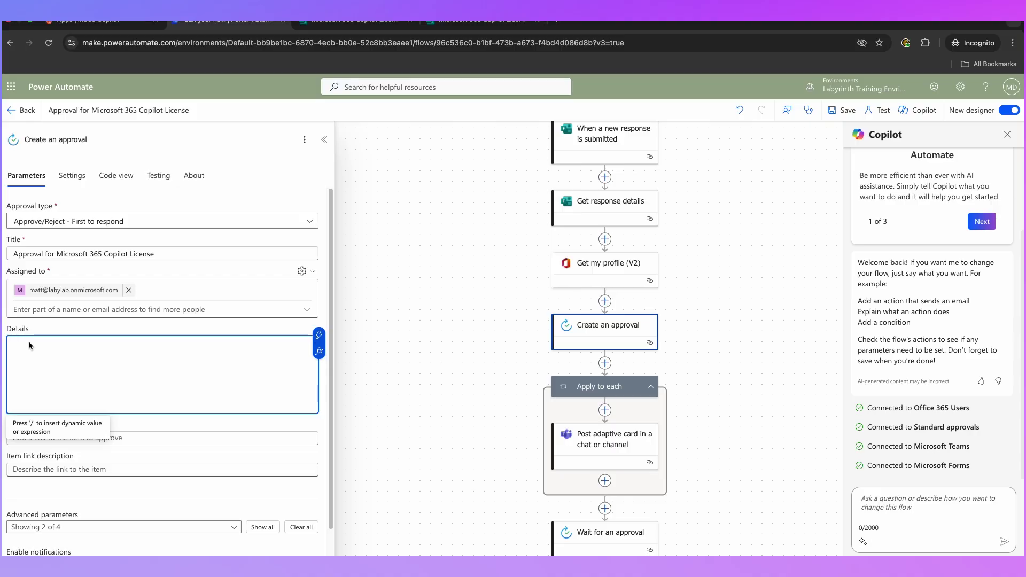
# - Enter Details labels Requestor:, Department:, Email Address: and Business Reason for License: on separate lines
pyautogui.write('Requestor:')
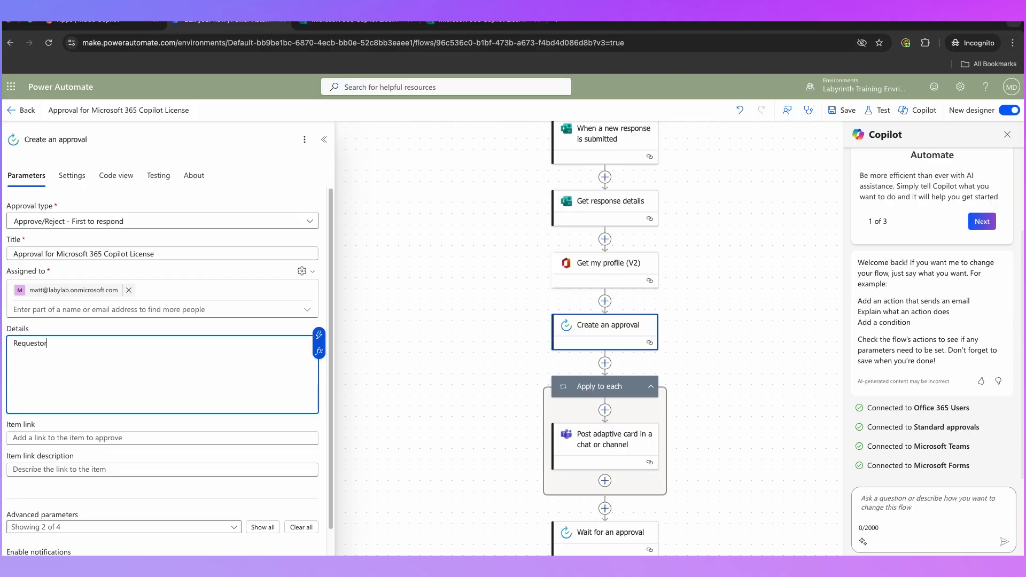
pyautogui.press('Return')
pyautogui.write('Department:')
pyautogui.press('Return')
pyautogui.write('Email Add')
pyautogui.write('s Reason for License:')
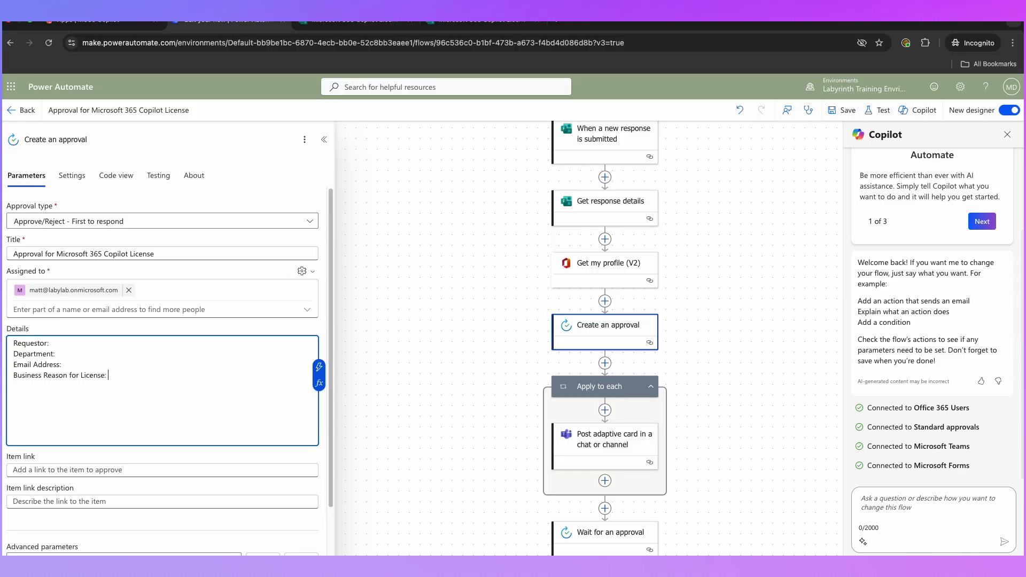
# - Insert the Your Name, Department and Your Email answers after their matching labels
pyautogui.click(319, 367)
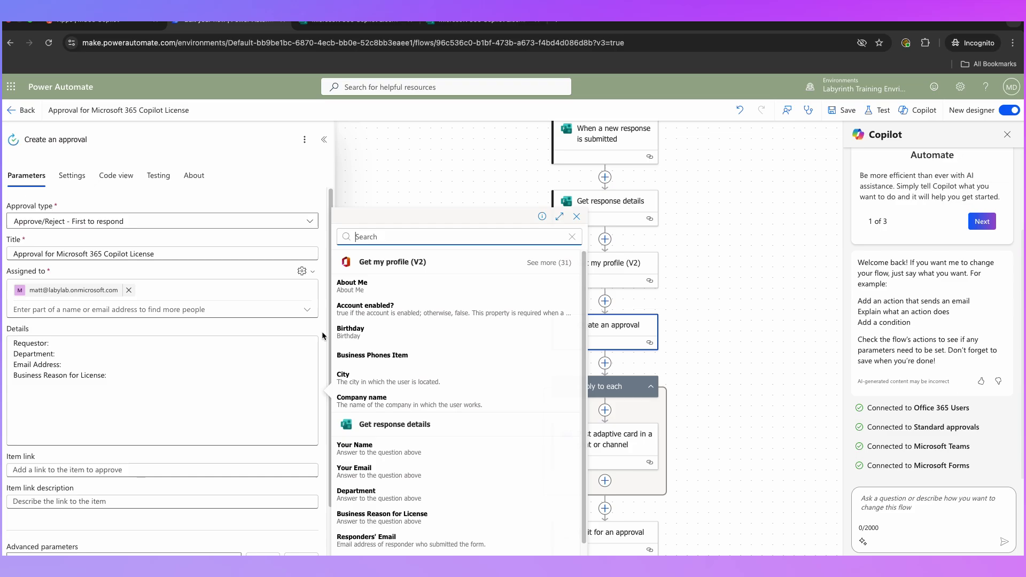
pyautogui.click(381, 448)
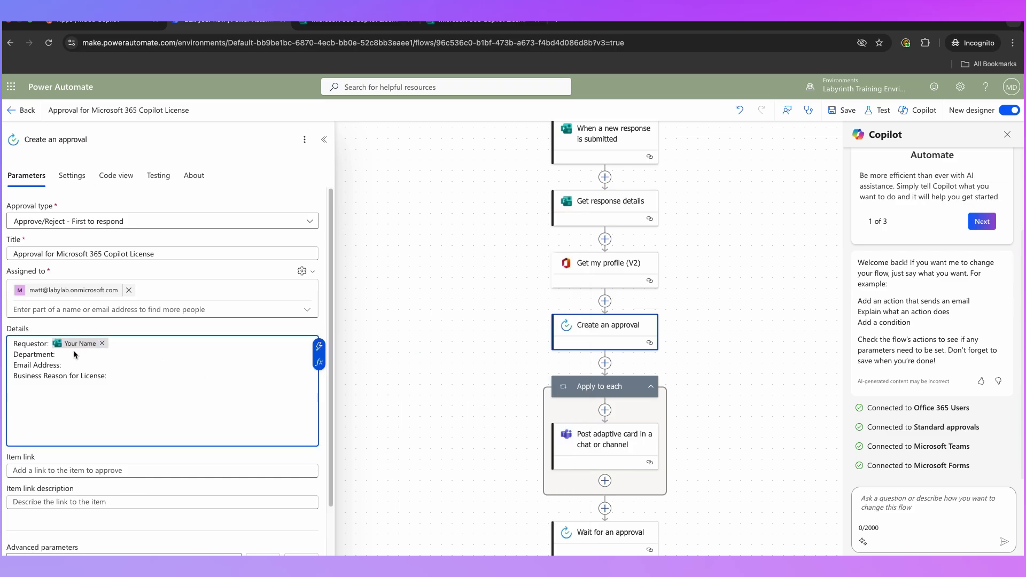
pyautogui.click(319, 346)
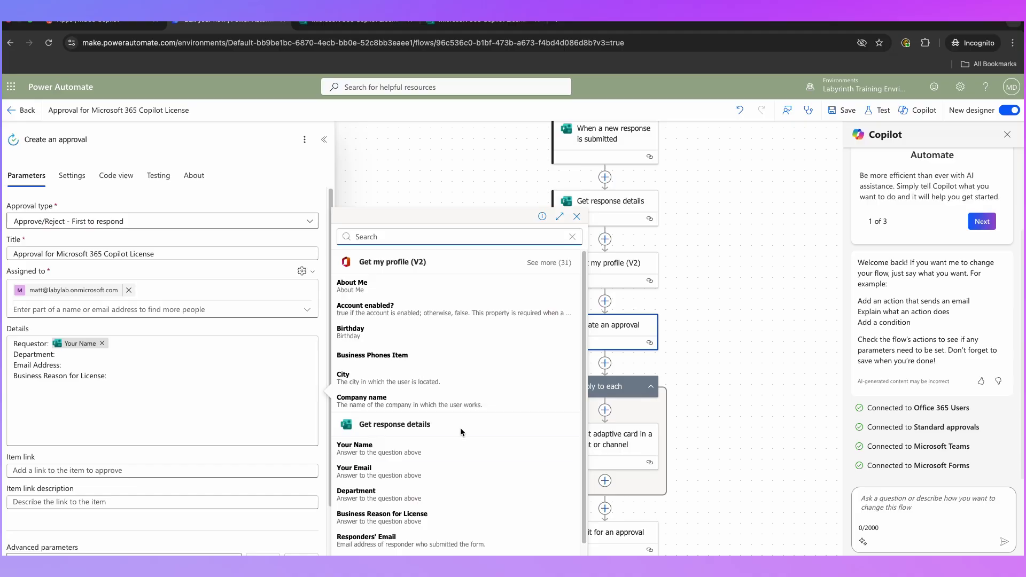
pyautogui.click(422, 488)
pyautogui.click(68, 366)
pyautogui.click(319, 358)
pyautogui.click(391, 467)
pyautogui.click(142, 386)
pyautogui.click(126, 379)
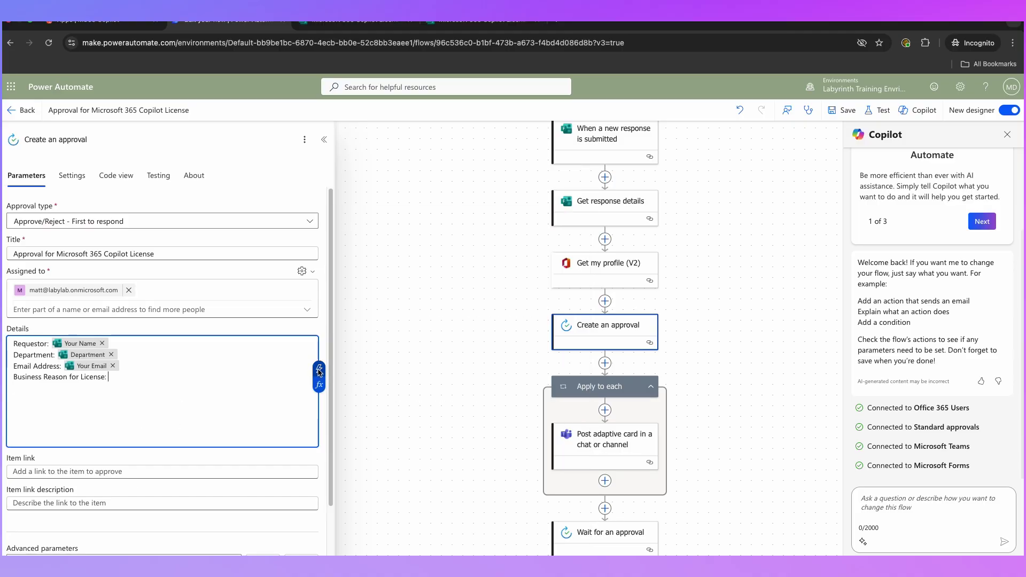
pyautogui.click(320, 368)
# - Add 'A support ticket has been raised with IT to action this requested.' below the Comments line of Inform requestor of approval
pyautogui.click(683, 354)
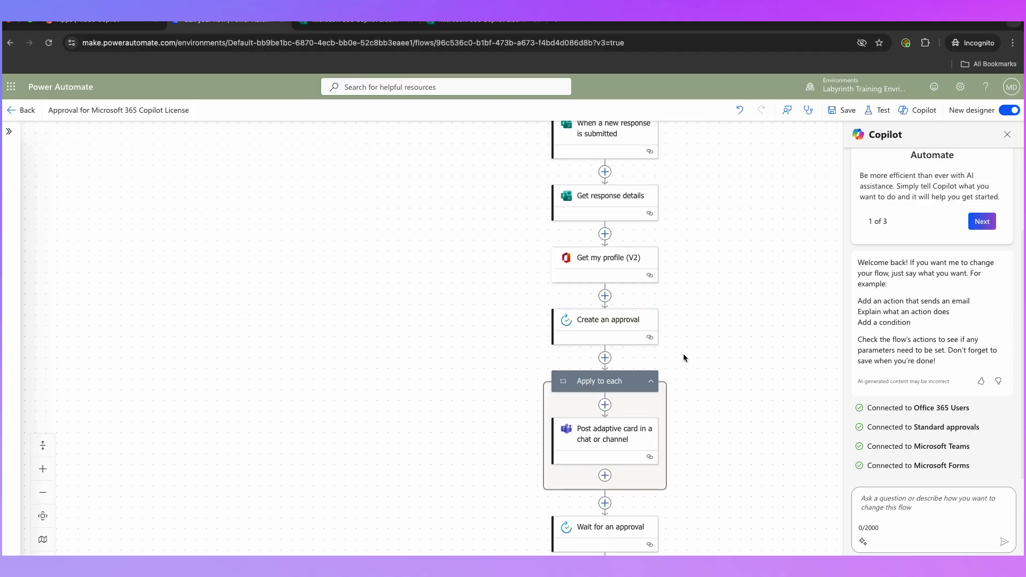
pyautogui.scroll(-3, 683, 354)
pyautogui.scroll(-4, 683, 354)
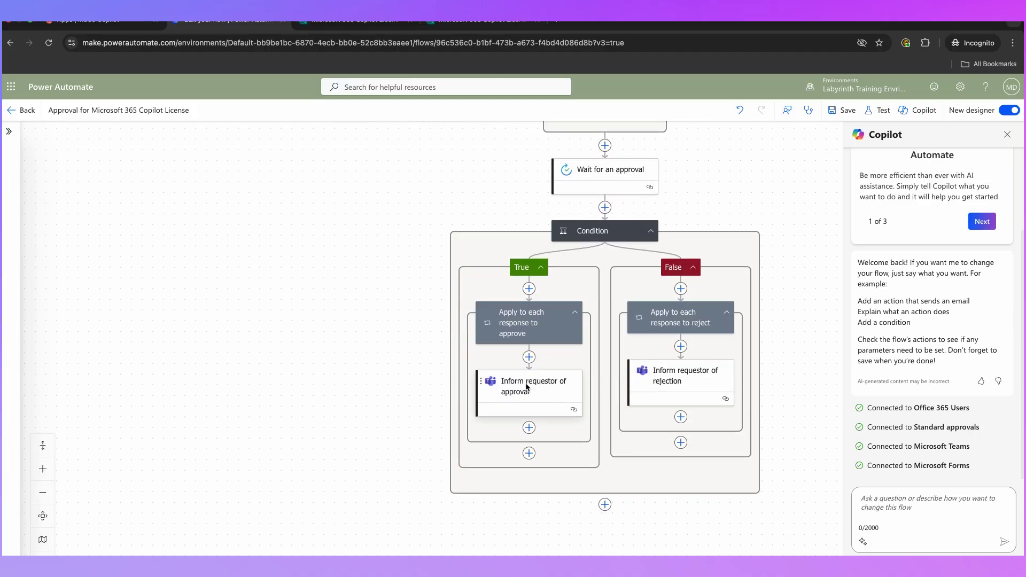
pyautogui.click(526, 387)
pyautogui.click(147, 368)
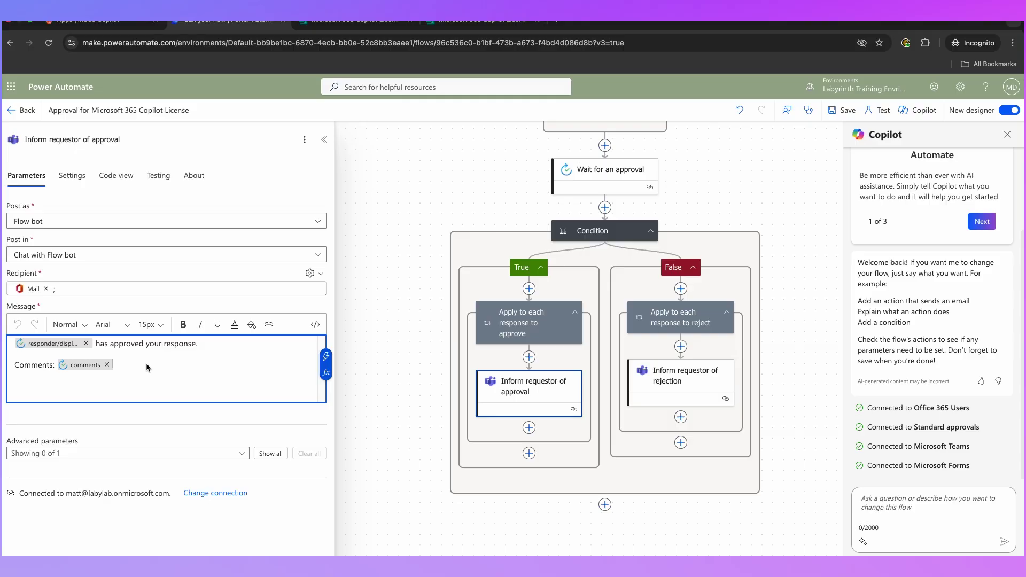
pyautogui.press('Return')
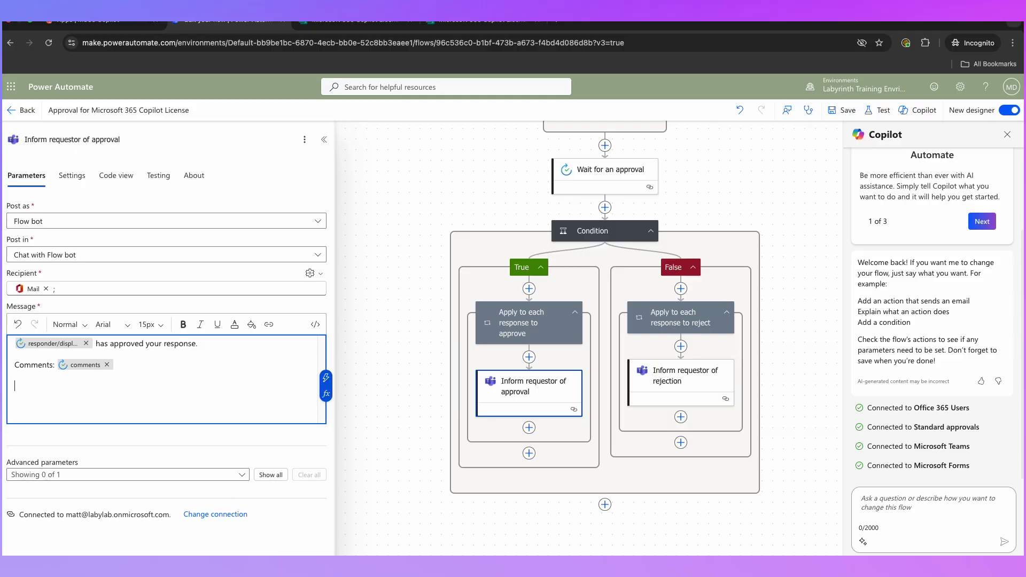
pyautogui.write('A support ticket has been raised with IT to action this requested.')
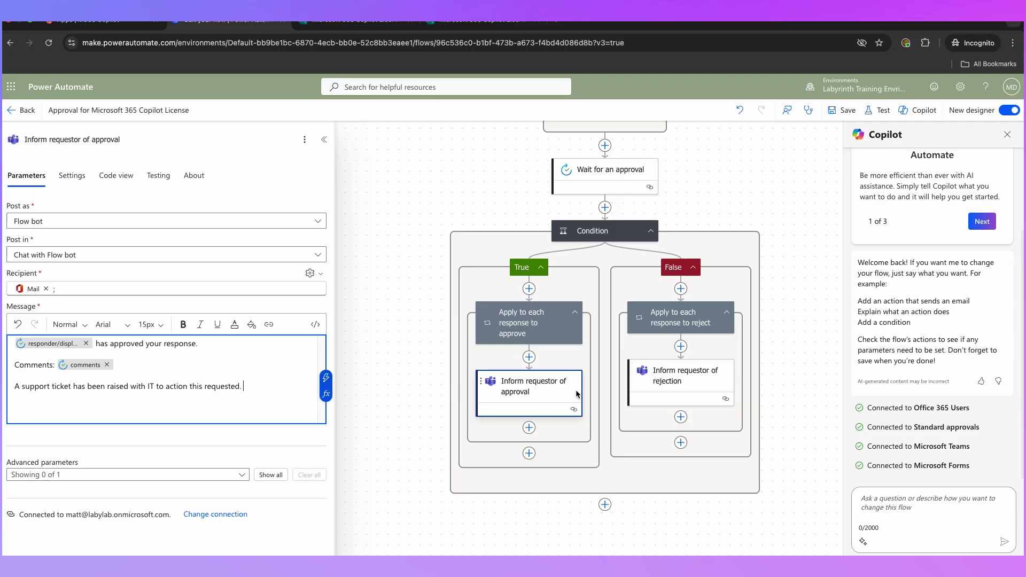
pyautogui.click(22, 366)
pyautogui.click(171, 366)
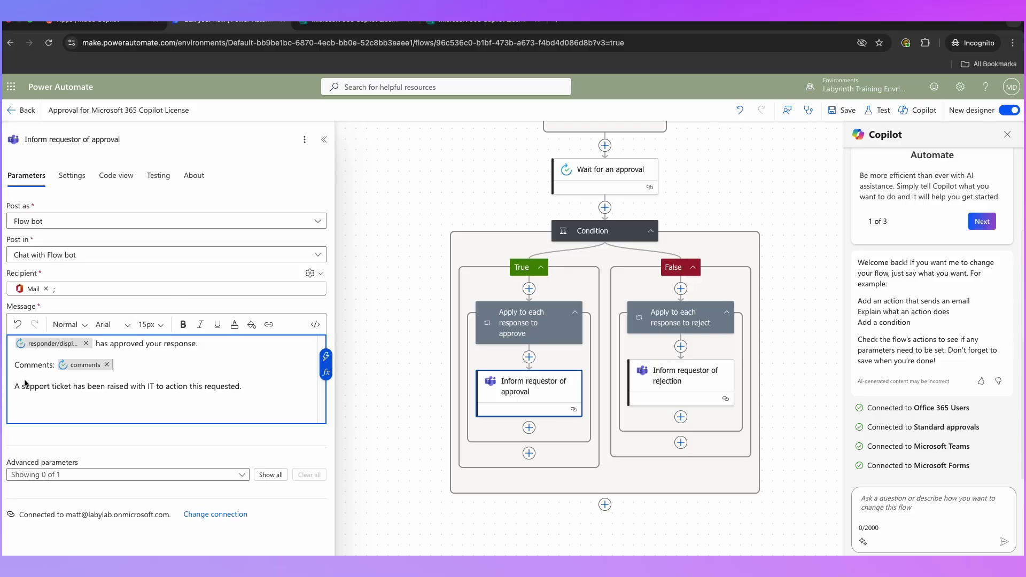
pyautogui.moveTo(21, 386); pyautogui.dragTo(269, 394)
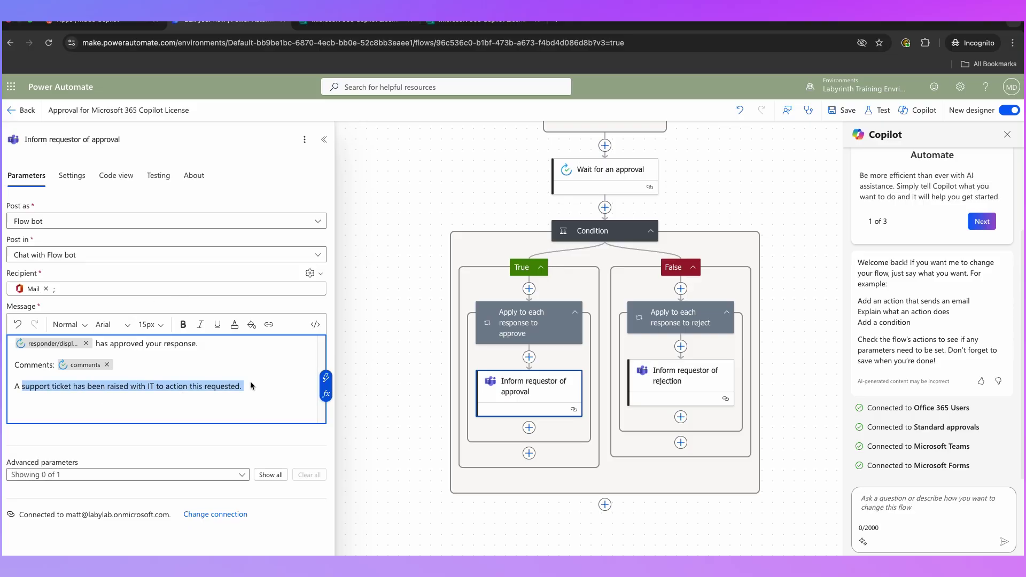
pyautogui.click(250, 386)
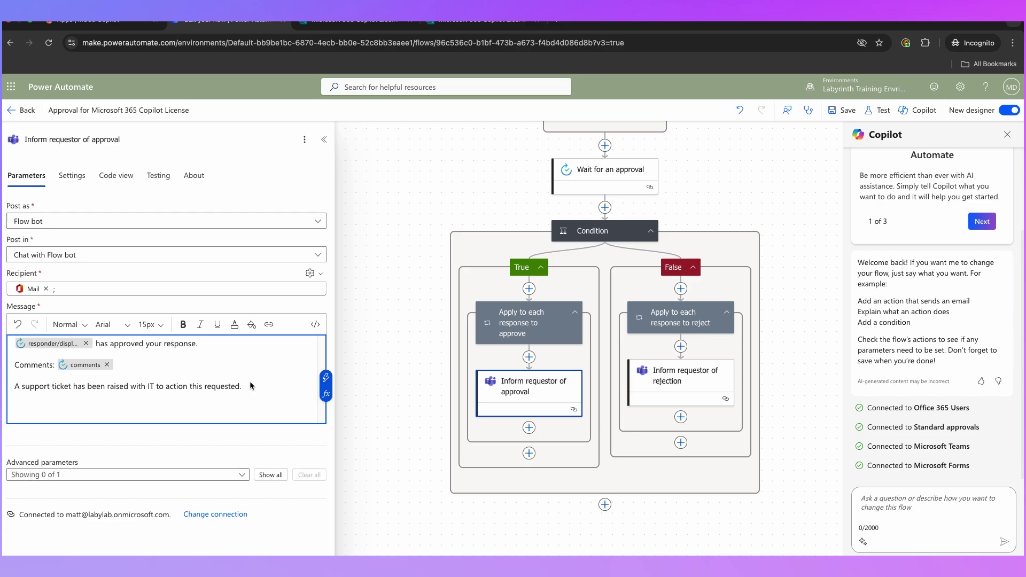
pyautogui.click(386, 324)
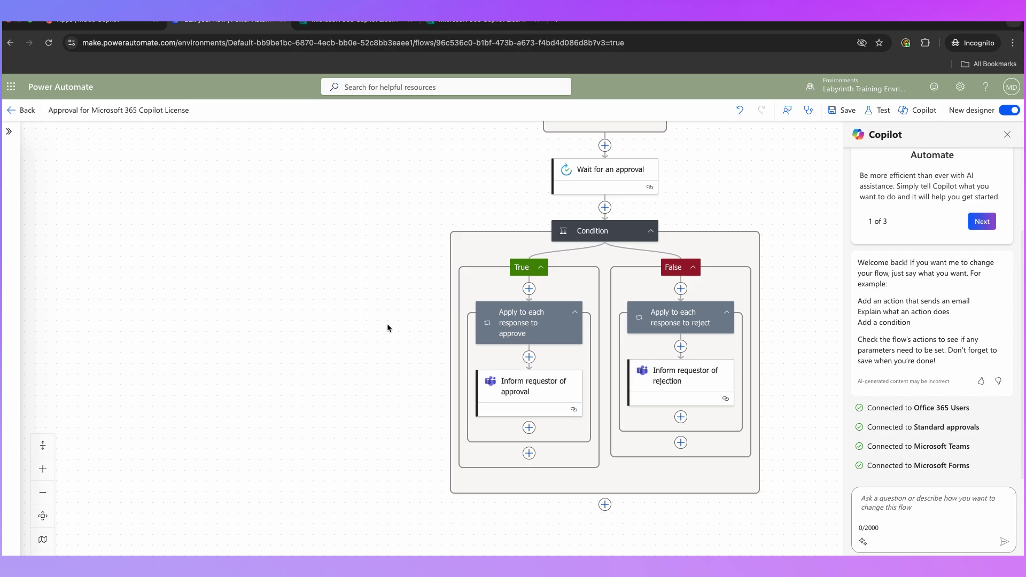
# - Search for 'send an email' in a new step below Inform requestor of approval
pyautogui.click(530, 428)
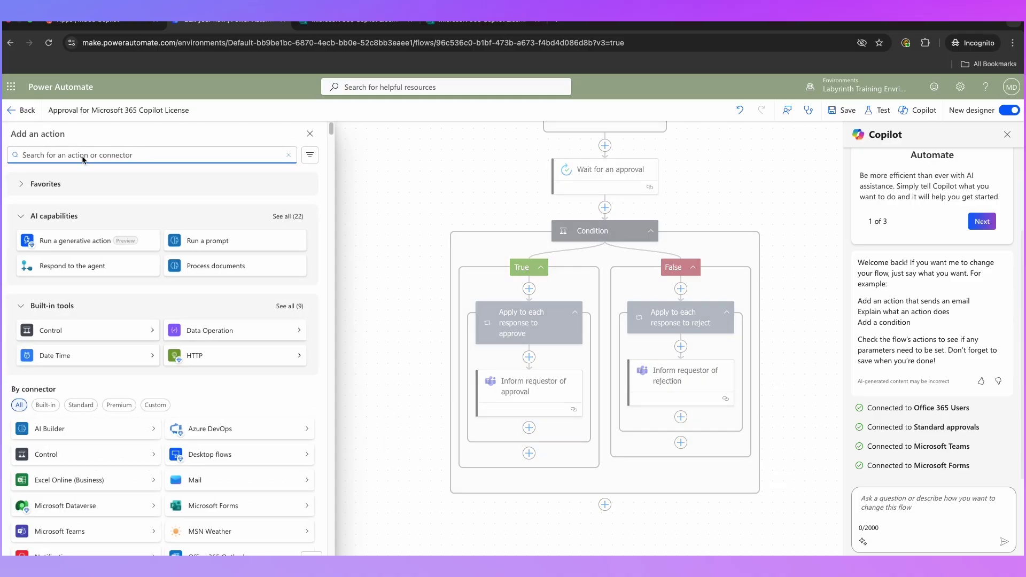
pyautogui.write('send an email')
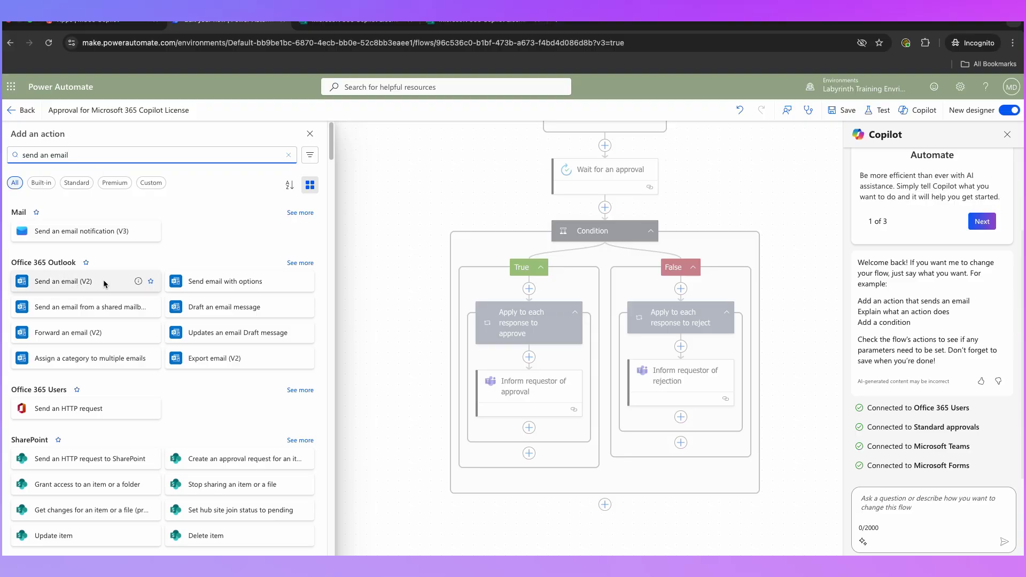
pyautogui.scroll(-8, 130, 285)
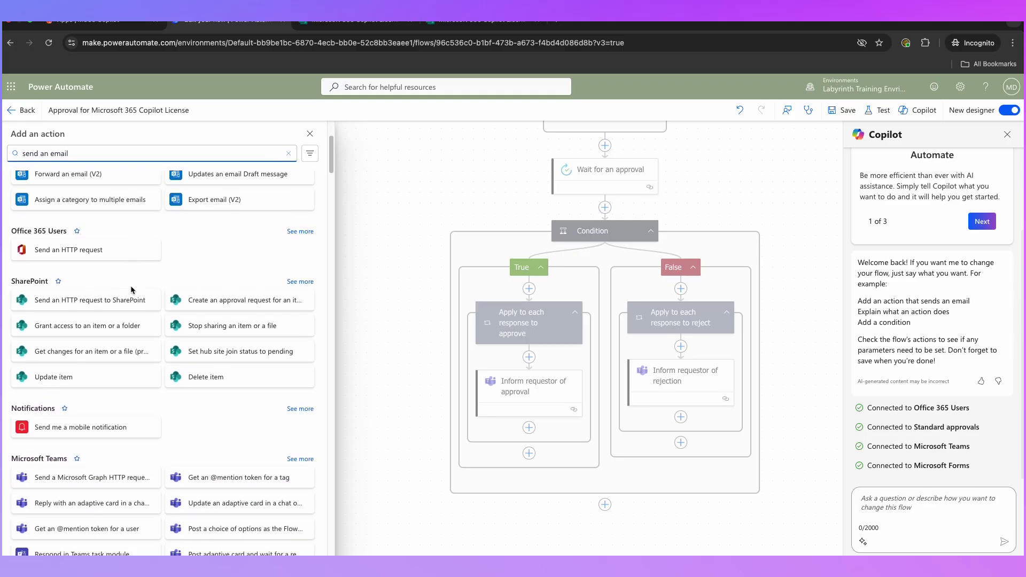
pyautogui.scroll(2, 130, 285)
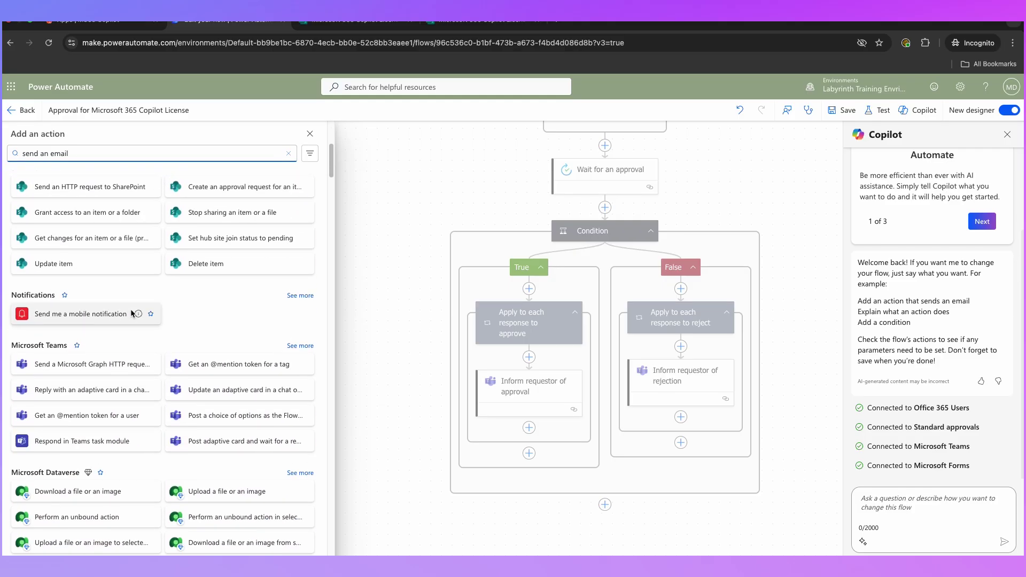
pyautogui.scroll(-5, 130, 309)
pyautogui.scroll(-2, 132, 358)
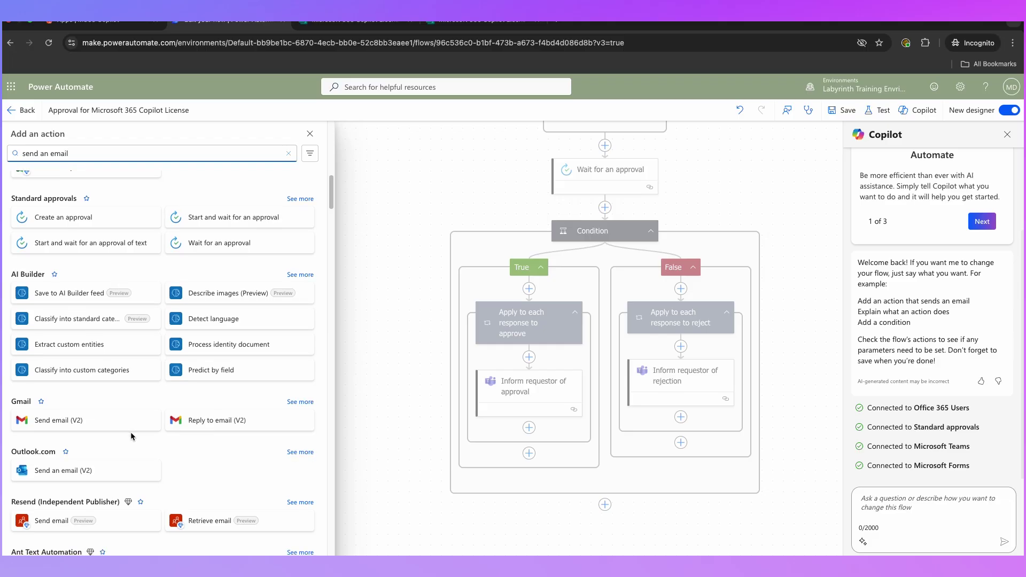
pyautogui.scroll(-3, 101, 412)
pyautogui.scroll(-1, 101, 412)
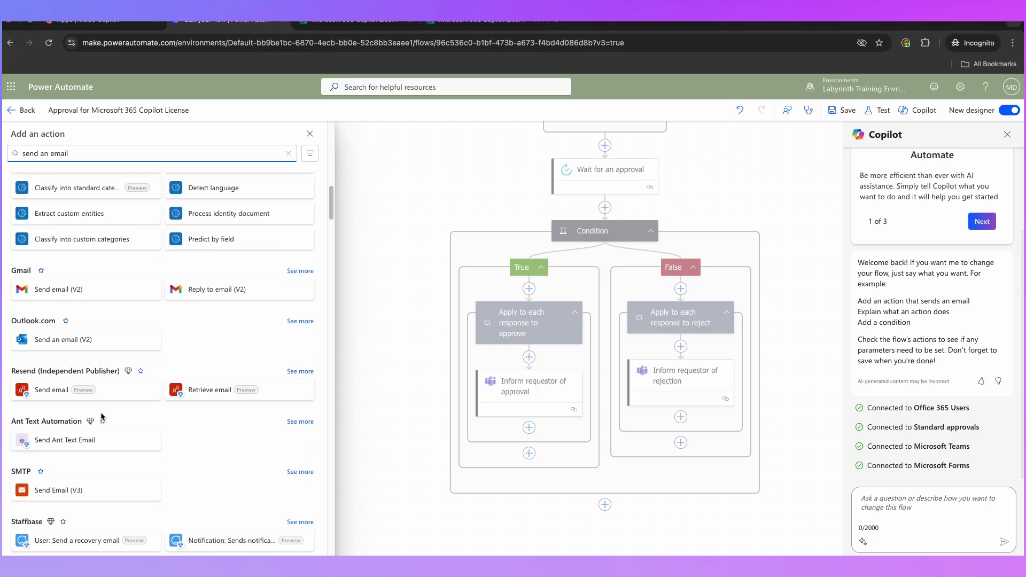
pyautogui.scroll(-10, 102, 416)
pyautogui.scroll(15, 106, 387)
# - Add Office 365 Outlook Send an email (V2) and sign in to create its connection
pyautogui.click(58, 288)
pyautogui.click(169, 274)
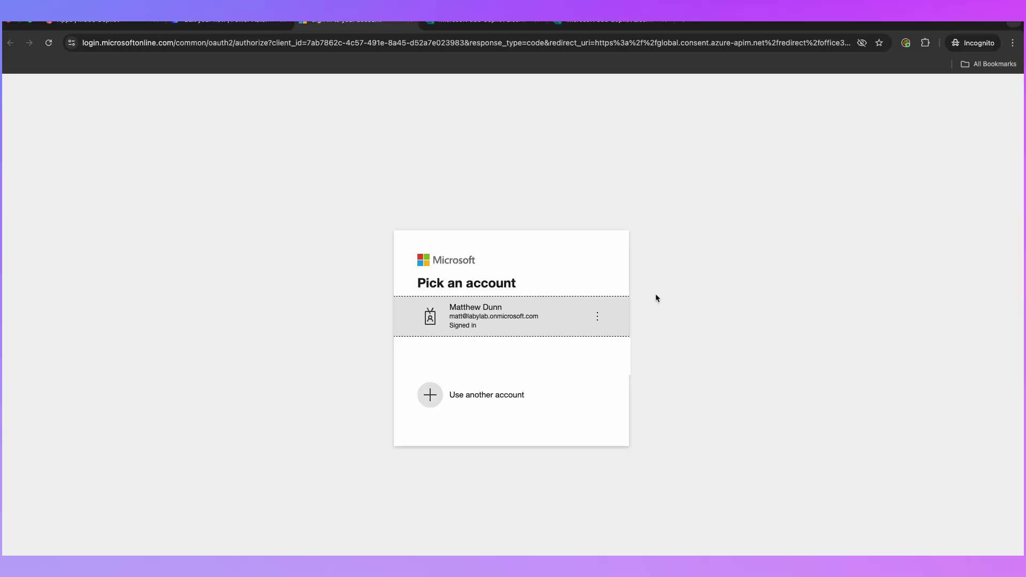
pyautogui.click(515, 317)
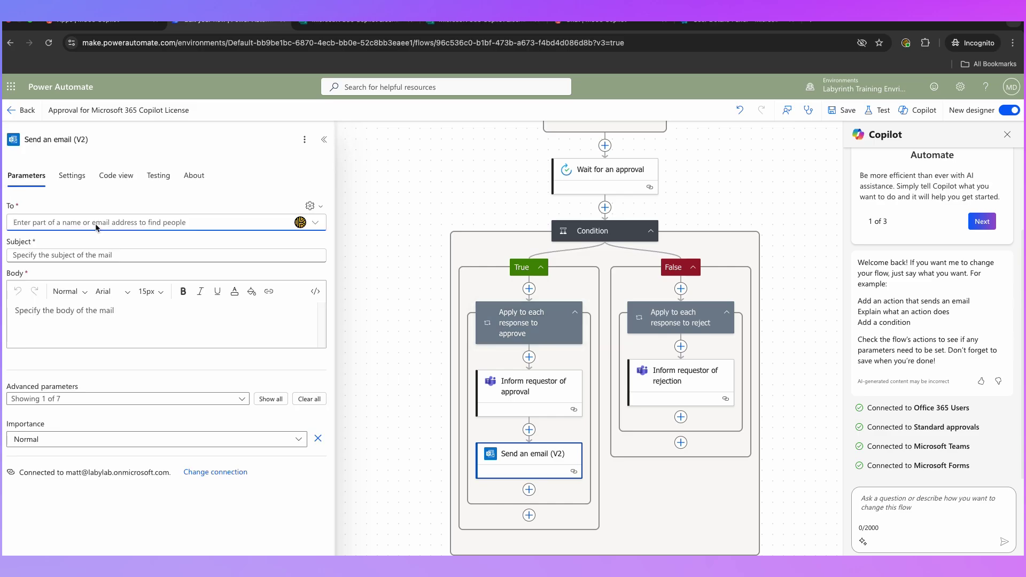
# - Paste the recipient address into To and set the subject 'Microsoft 365 Copilot License Order'
pyautogui.rightClick(99, 225)
pyautogui.click(81, 221)
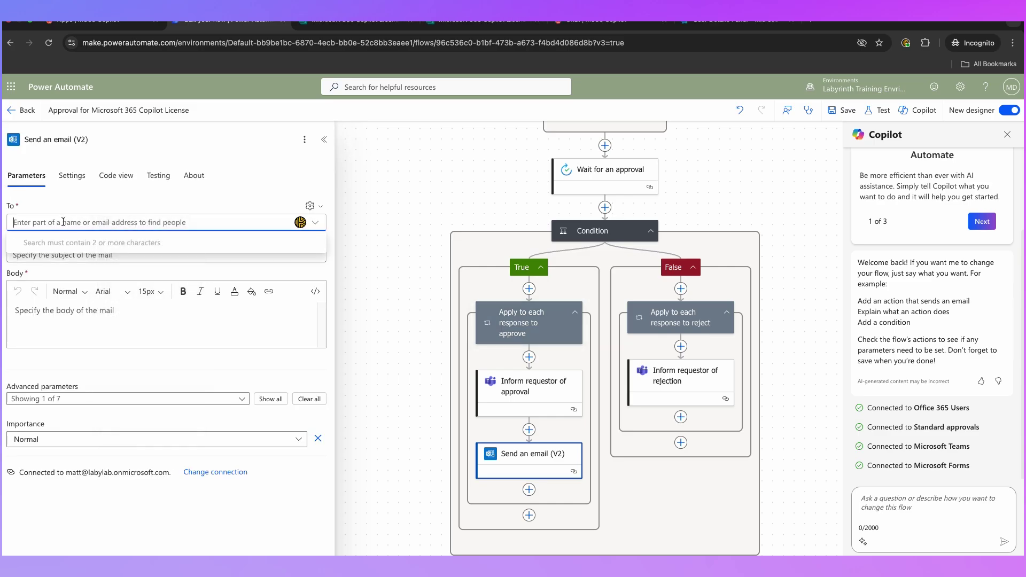
pyautogui.hotkey('ctrl', 'v')
pyautogui.click(78, 254)
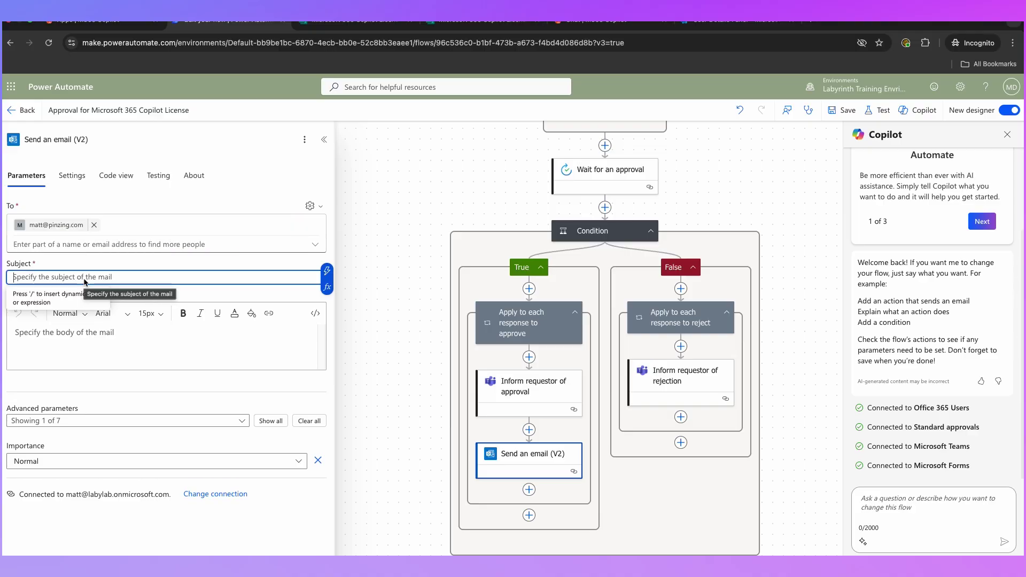
pyautogui.write('Microsoft 365')
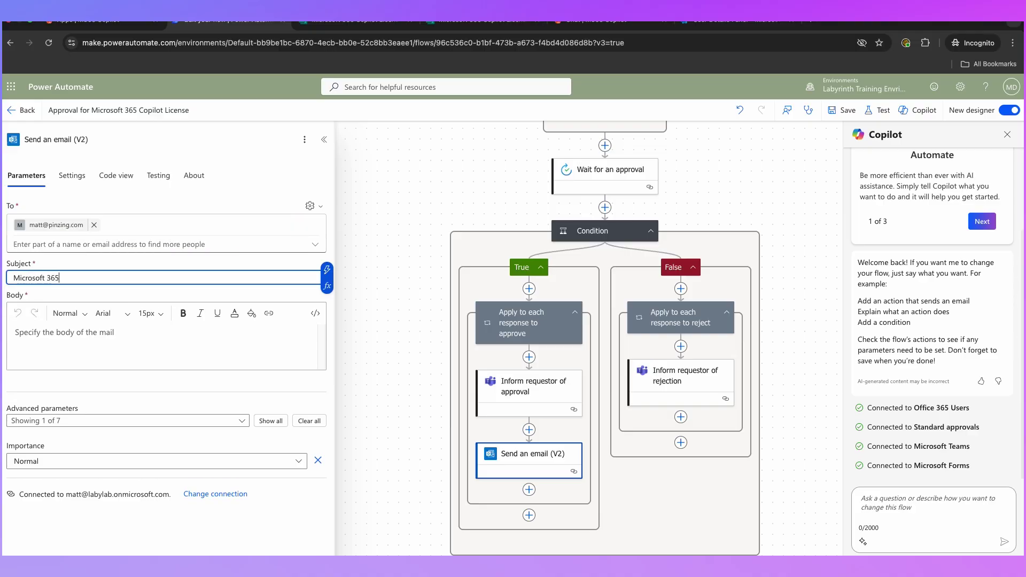
pyautogui.write(' Copilot License Order')
pyautogui.click(97, 333)
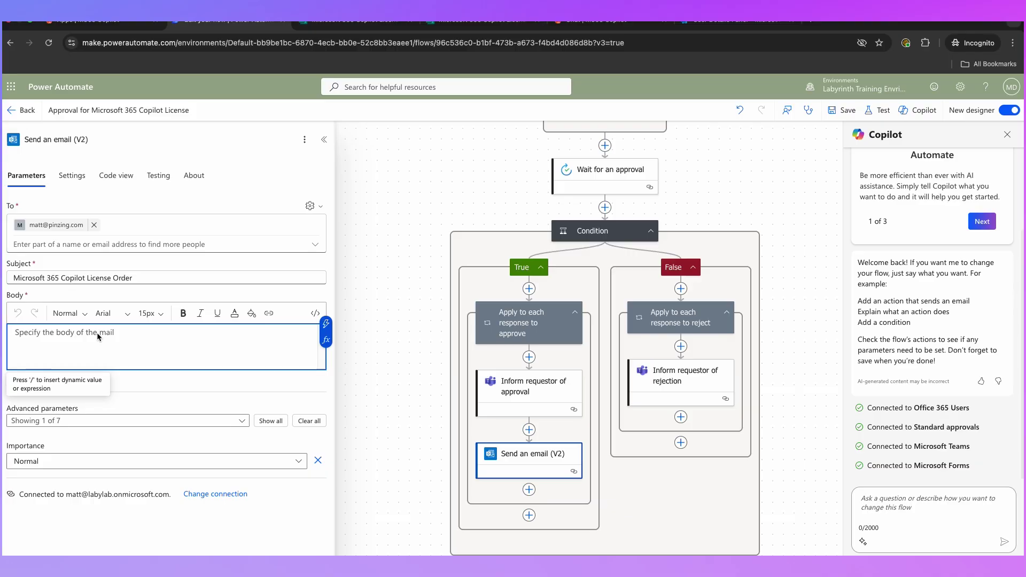
# - Start the email body with the approver's name followed by 'has approved a Microsoft 365 Copilot license for'
pyautogui.click(327, 325)
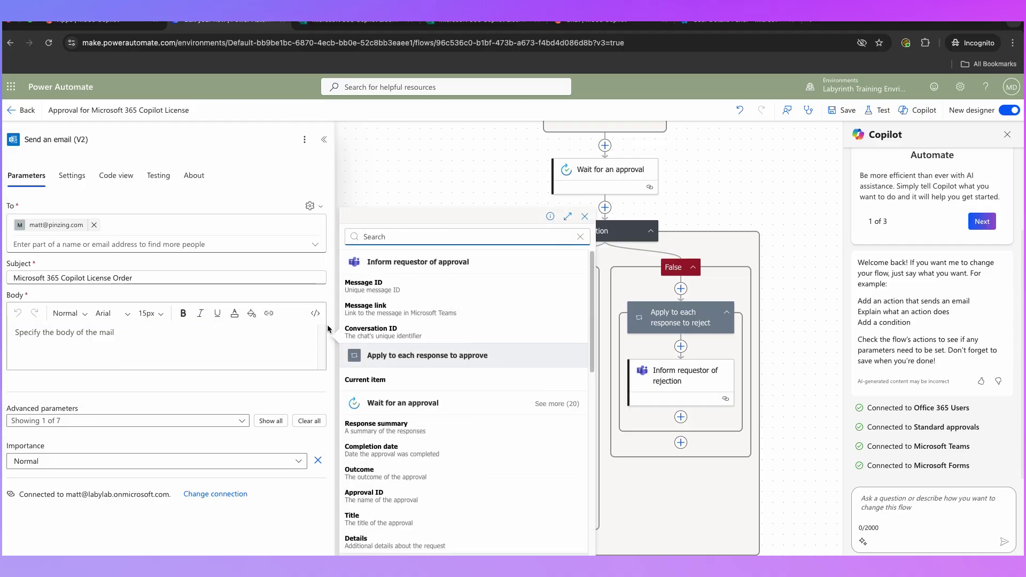
pyautogui.scroll(-2, 486, 397)
pyautogui.scroll(-5, 486, 397)
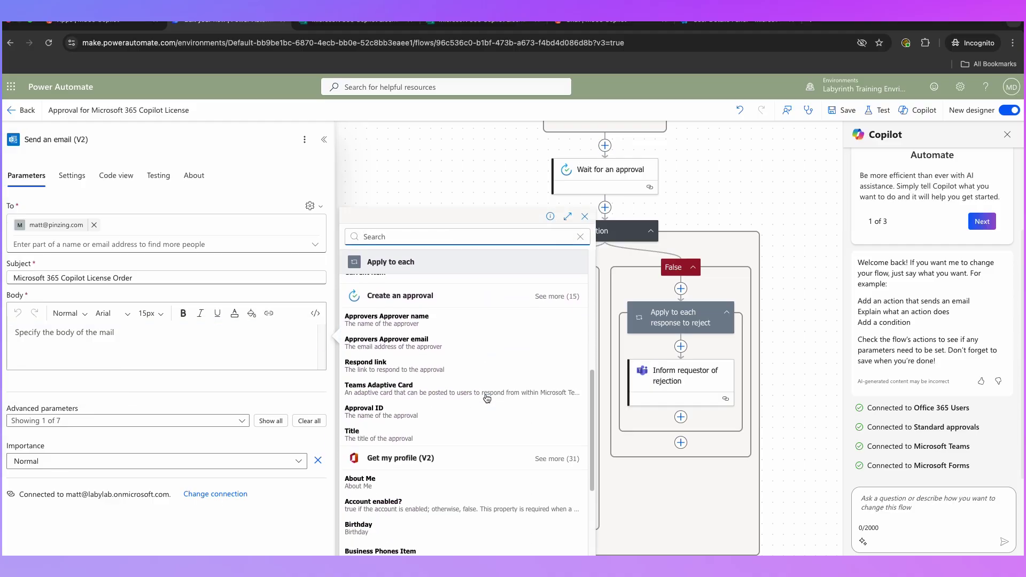
pyautogui.click(415, 321)
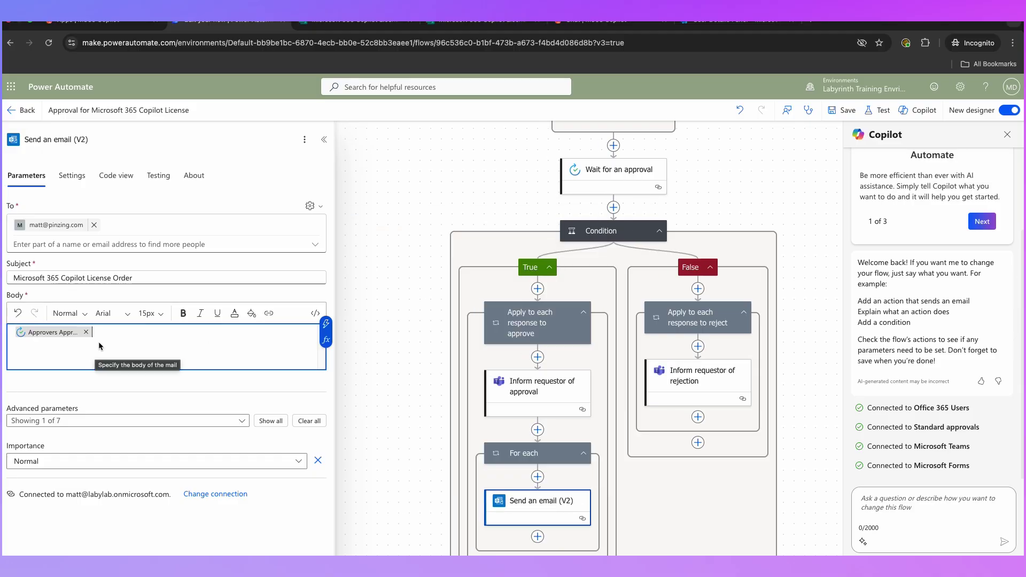
pyautogui.write('has ap')
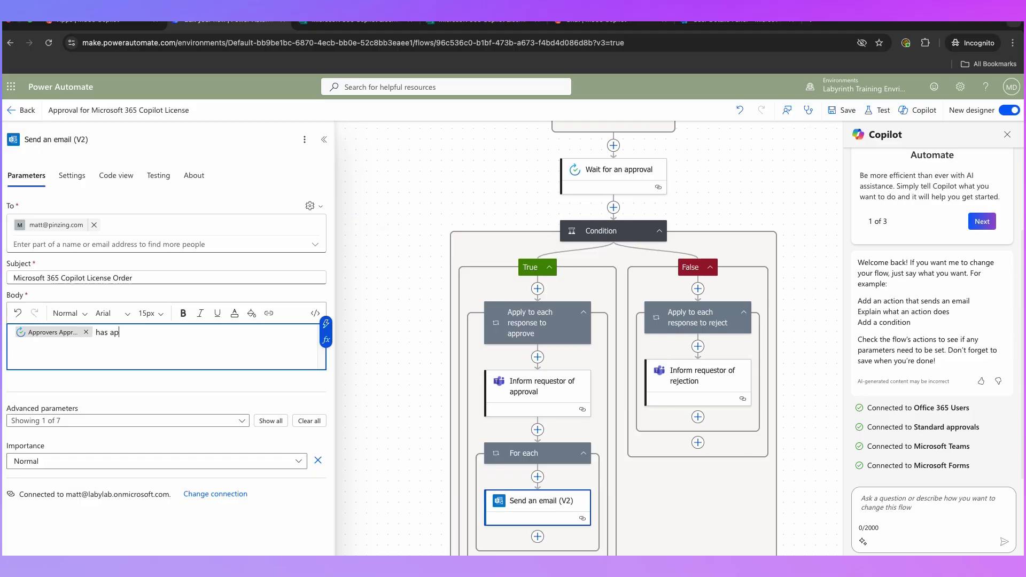
pyautogui.write('proved a Microsoft 365 Copilot license fo')
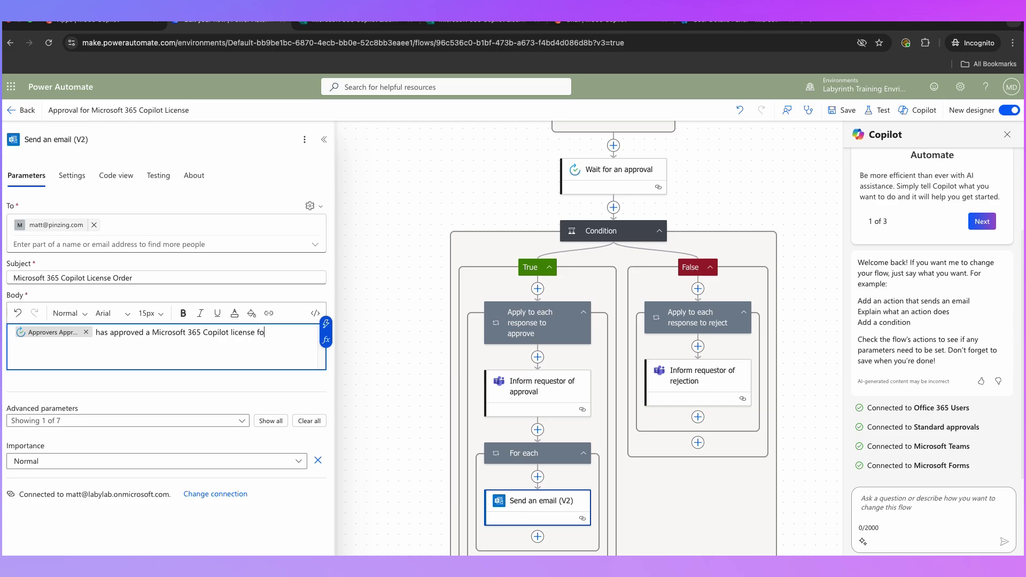
pyautogui.write('r')
# - Insert the requester's Your Name and, in parentheses, Your Email from the form
pyautogui.click(325, 324)
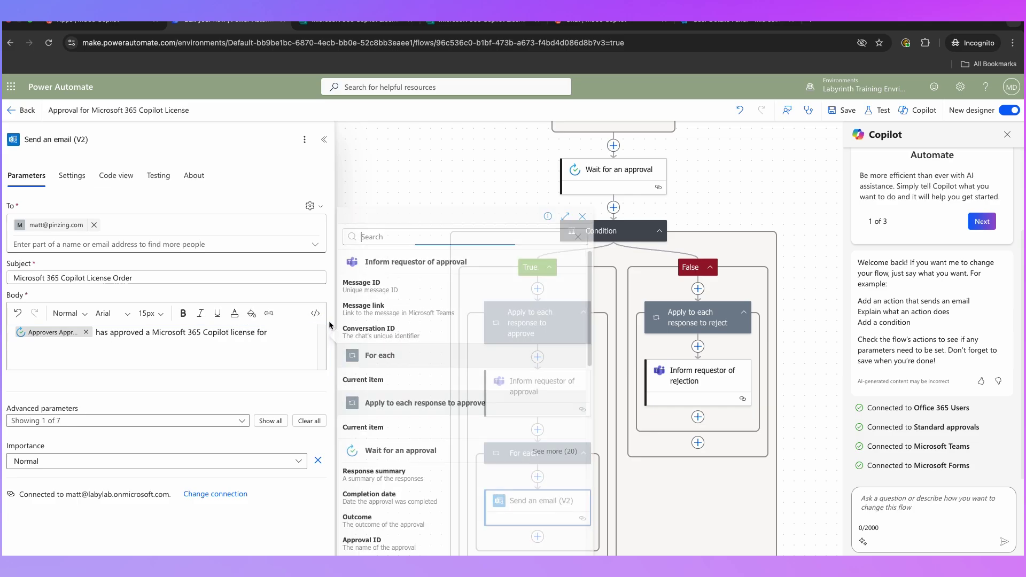
pyautogui.scroll(-10, 454, 393)
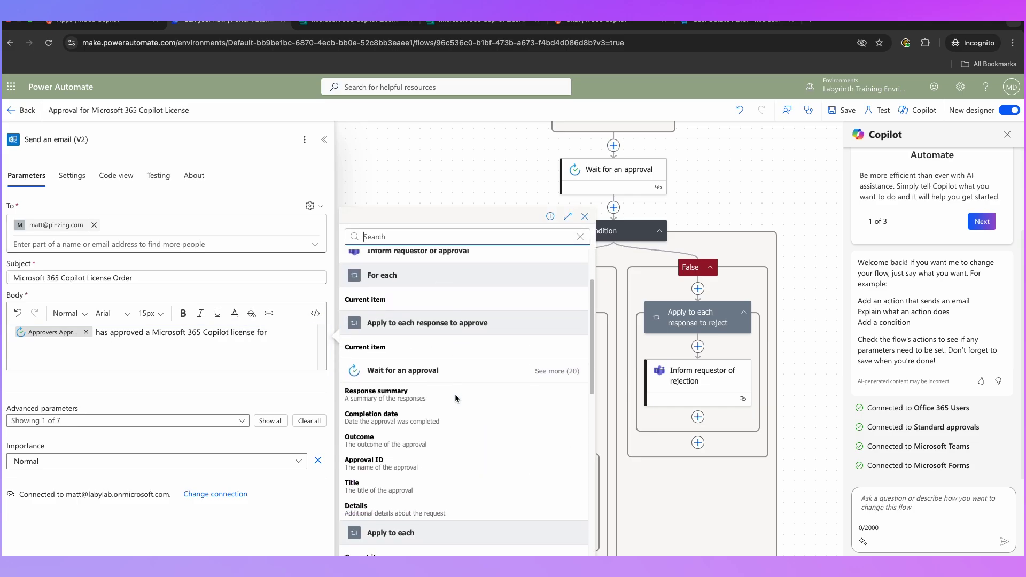
pyautogui.scroll(-5, 455, 398)
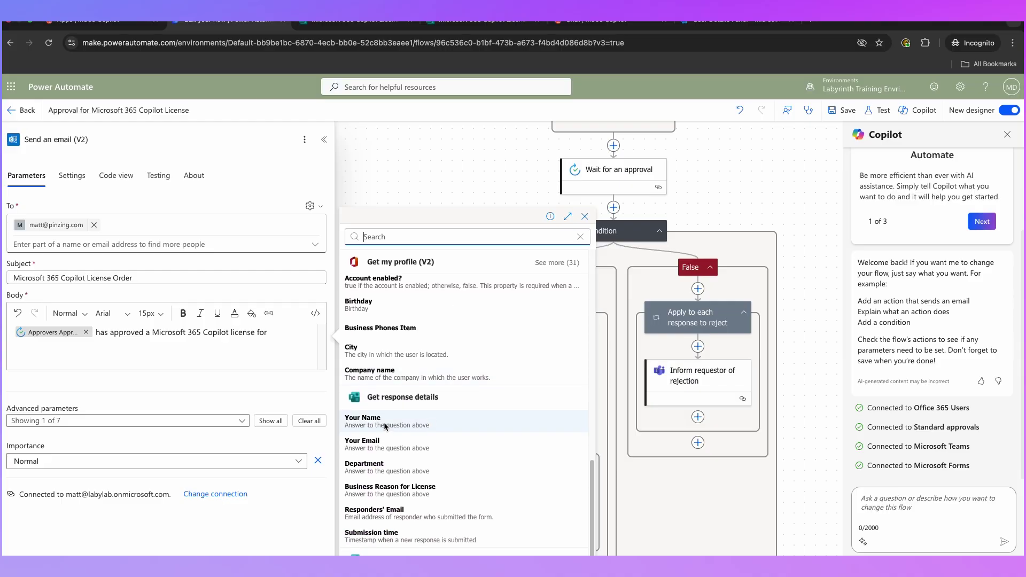
pyautogui.click(384, 420)
pyautogui.write('(')
pyautogui.click(325, 334)
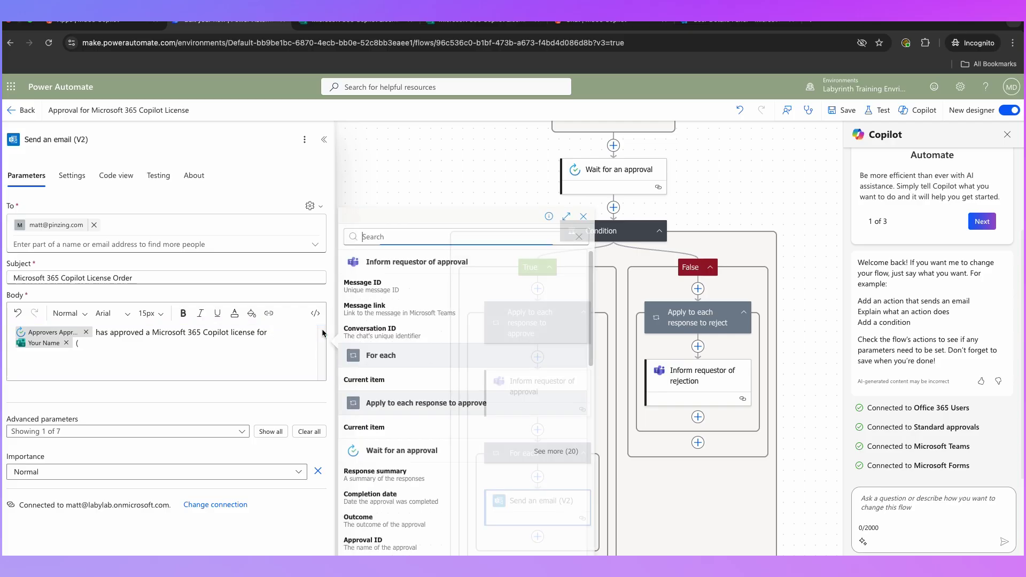
pyautogui.scroll(-5, 448, 429)
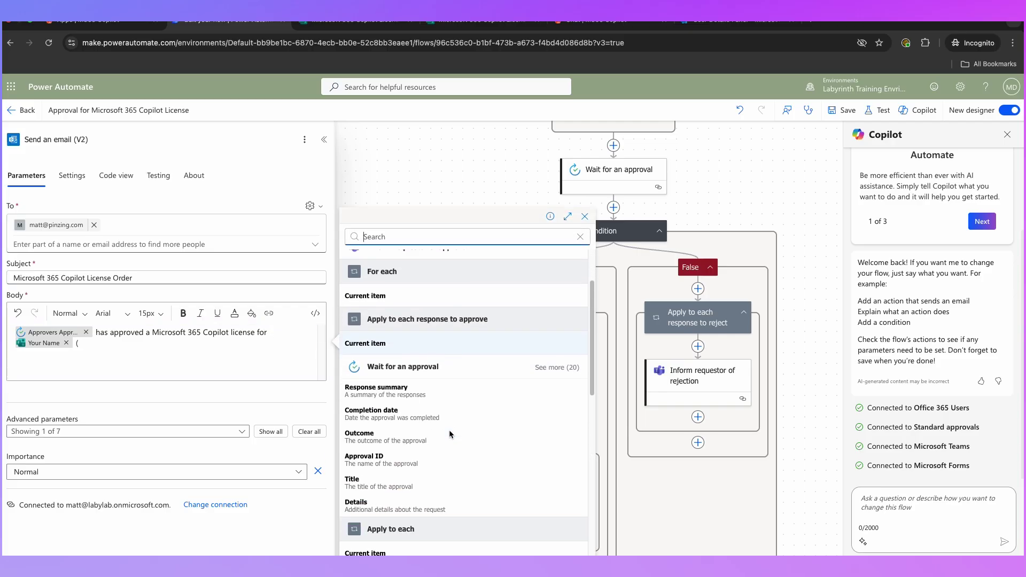
pyautogui.click(449, 430)
pyautogui.write(').')
# - Add a bold 'APPROVAL COMMENTS:' heading followed by the Responses Comments value
pyautogui.press('Return')
pyautogui.press('Return')
pyautogui.hotkey('ctrl', 'b')
pyautogui.write('APPROVAL COMMENTS:')
pyautogui.hotkey('ctrl', 'b')
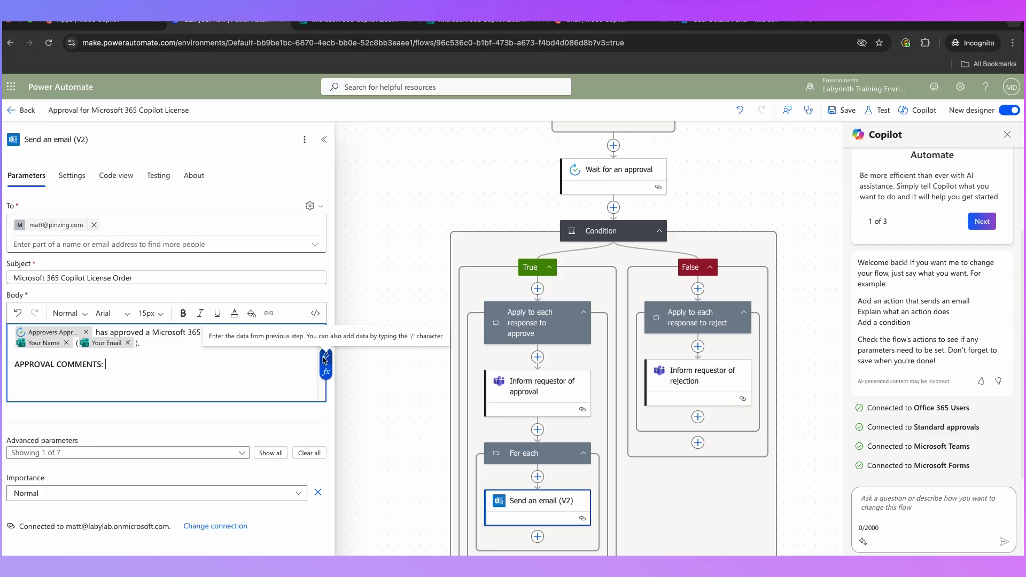
pyautogui.click(325, 356)
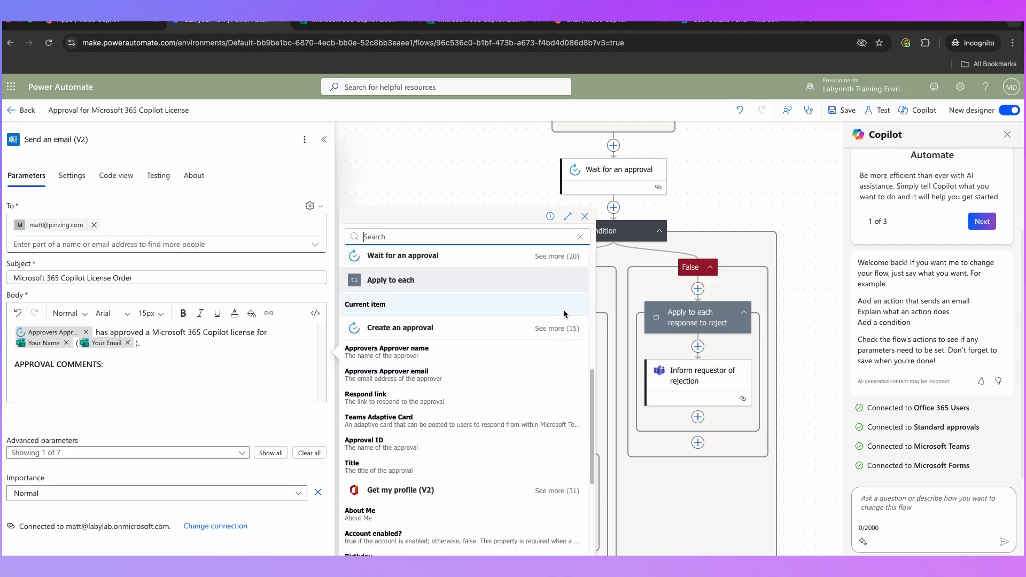
pyautogui.write('comments')
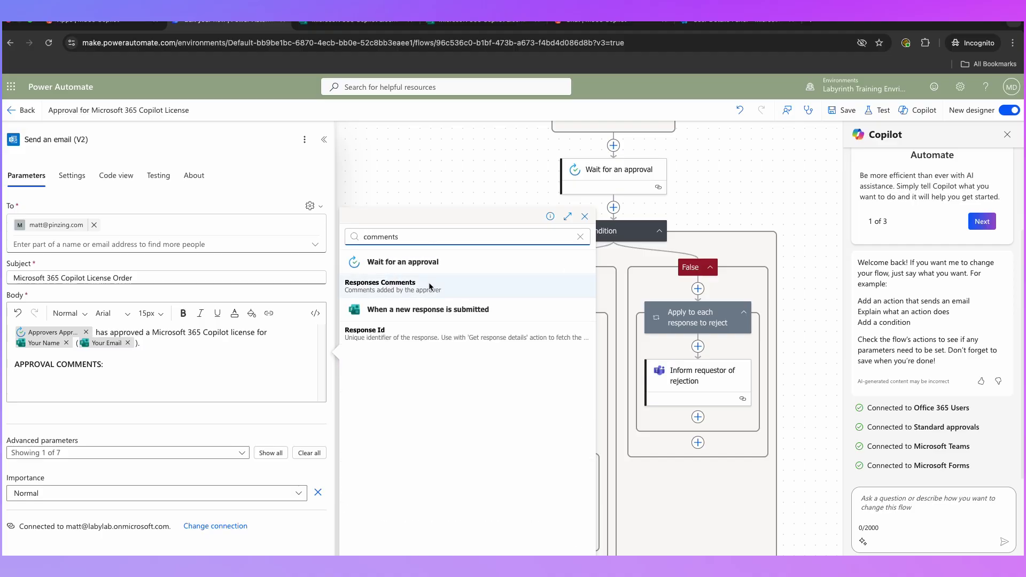
pyautogui.click(398, 287)
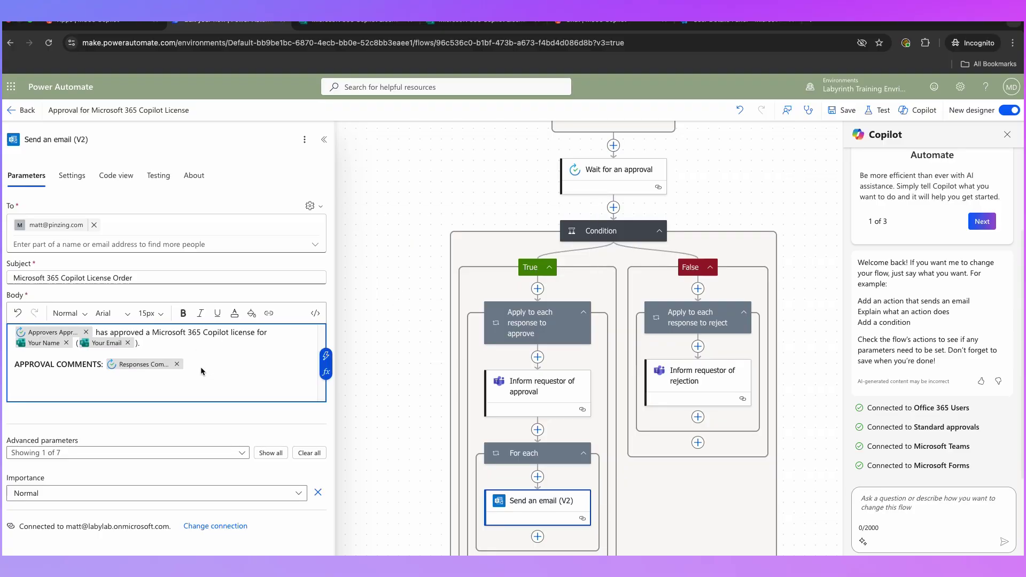
pyautogui.press('Return')
pyautogui.press('Return')
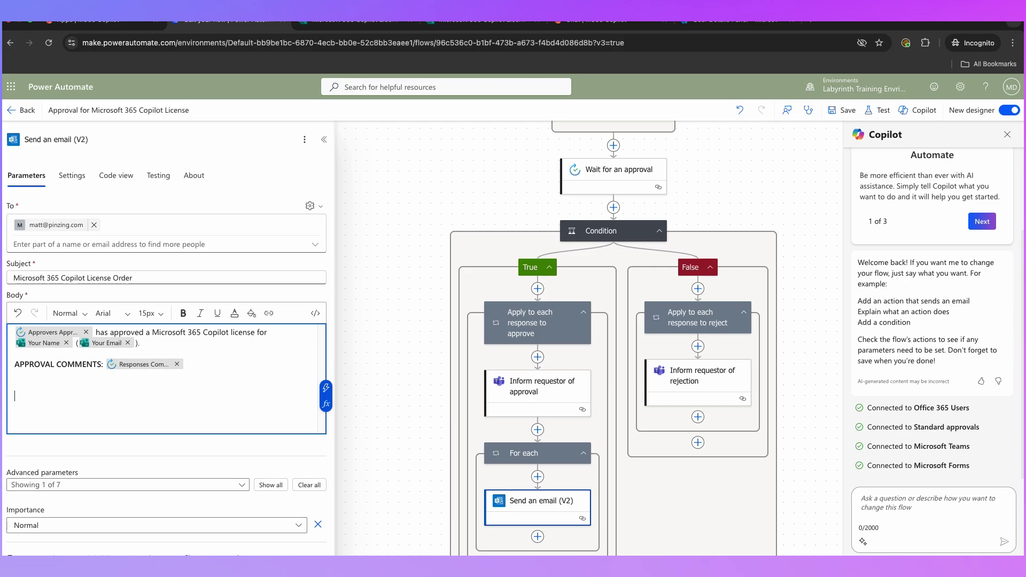
pyautogui.press('Escape')
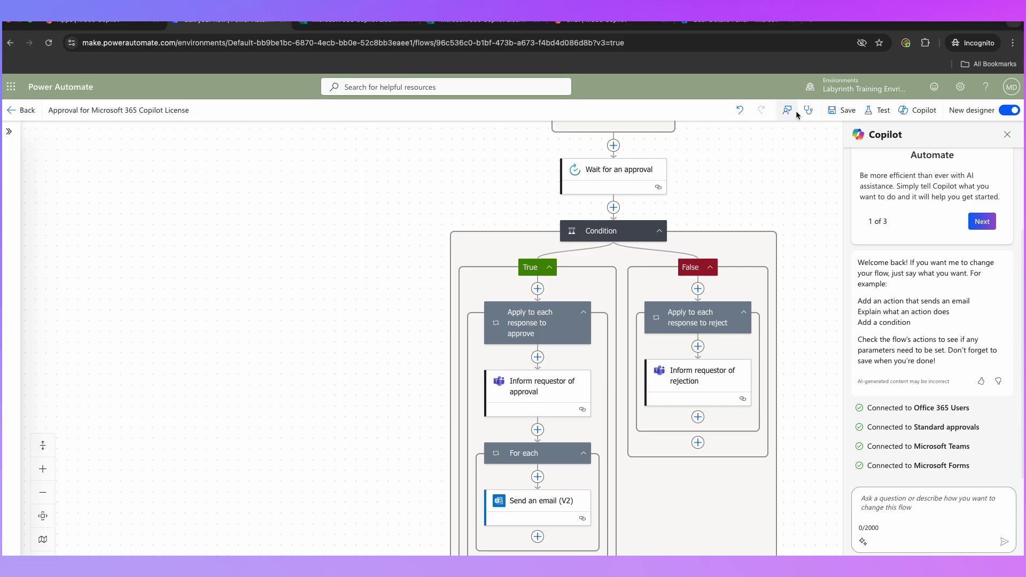
# - Save the flow and start a manual test, then bring up the license request form
pyautogui.click(842, 113)
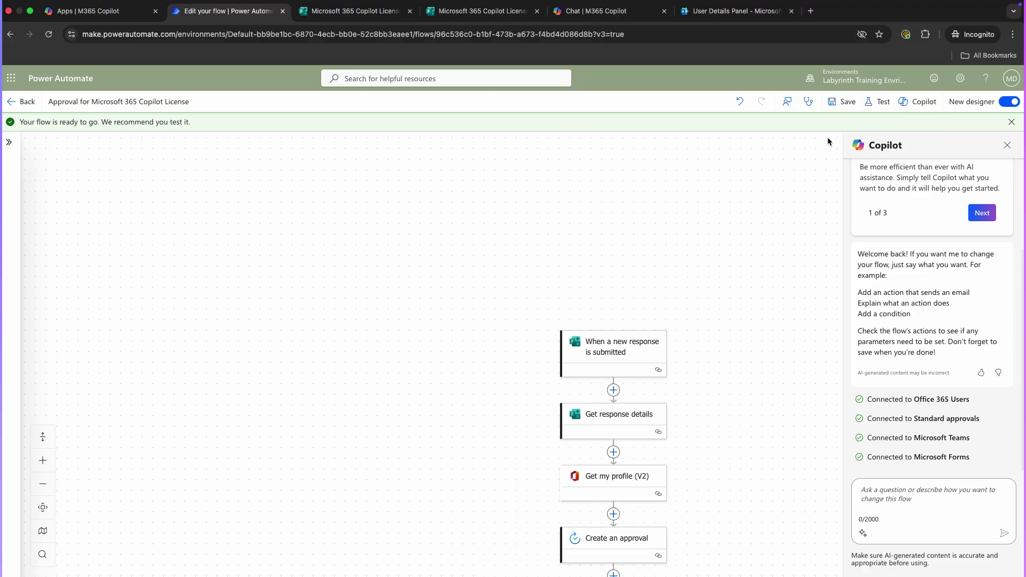
pyautogui.click(869, 104)
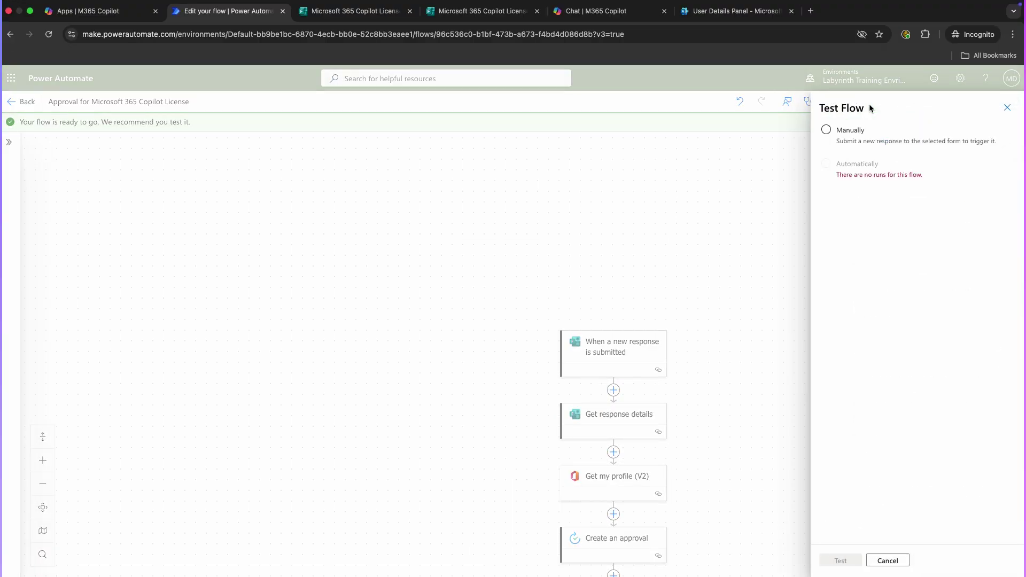
pyautogui.click(842, 560)
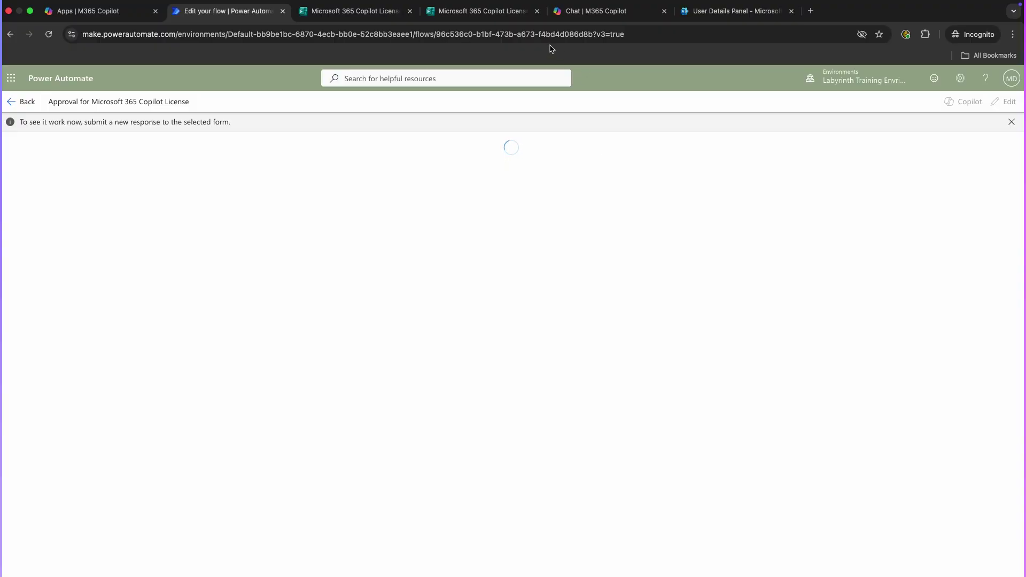
pyautogui.click(468, 12)
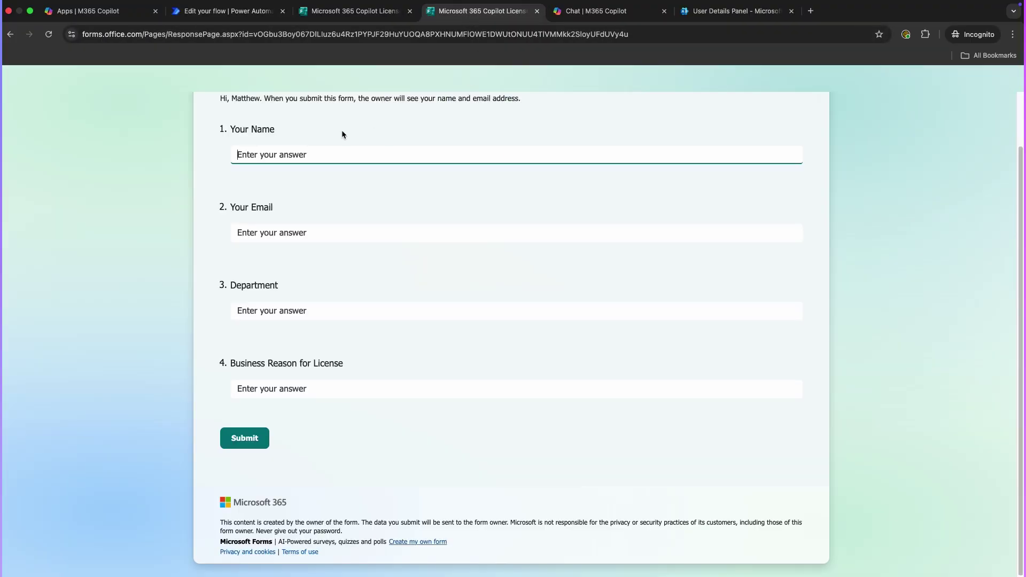
# - Submit the form with the requester's name and email, department Sales, and reason 'I just really want one please.'
pyautogui.scroll(2, 363, 176)
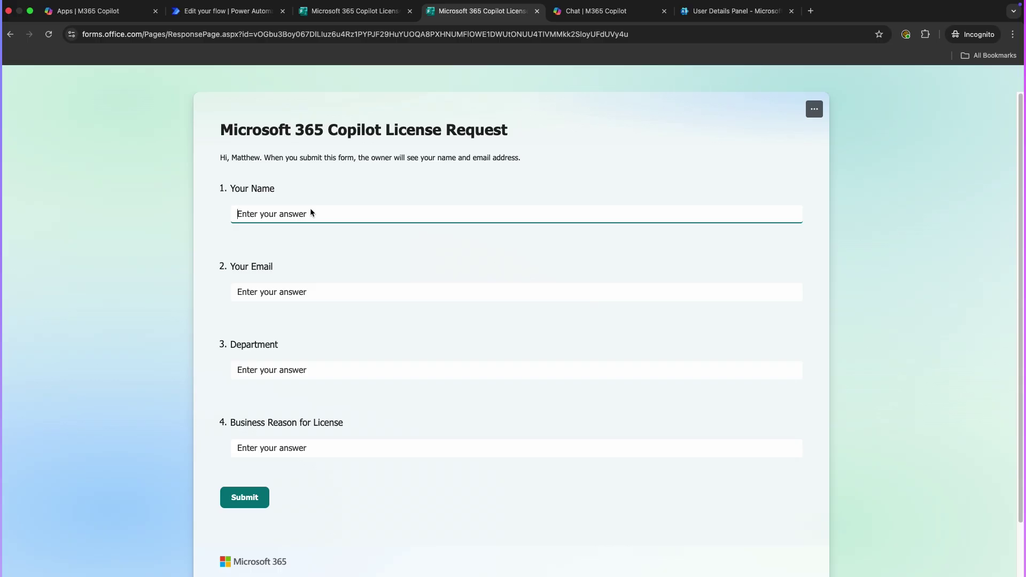
pyautogui.write('Bill Gates')
pyautogui.press('Tab')
pyautogui.write('bill.gates')
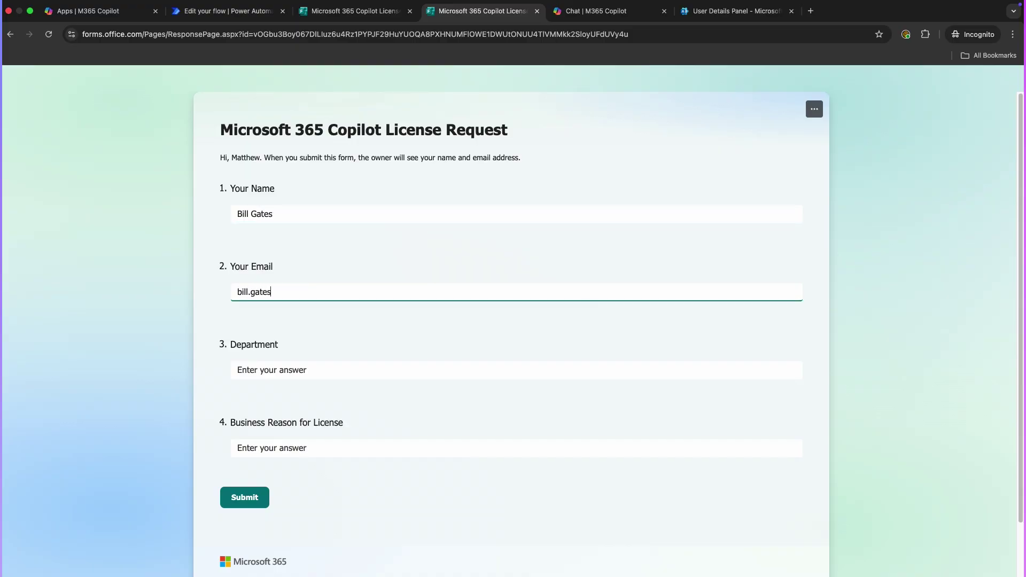
pyautogui.write('@madeupdonutshop.com')
pyautogui.click(262, 377)
pyautogui.write('Sales')
pyautogui.click(291, 450)
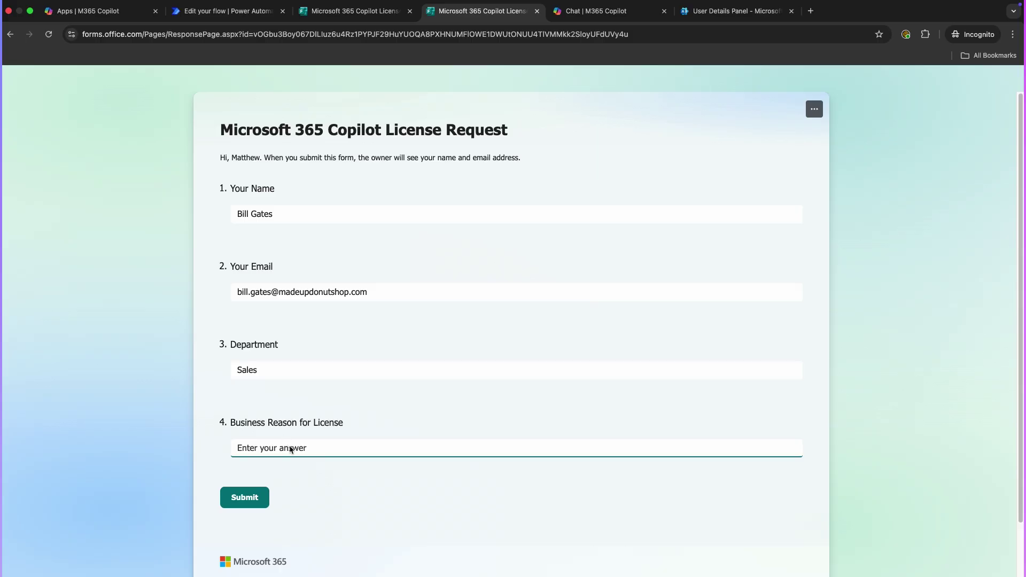
pyautogui.write('I just really want one please.')
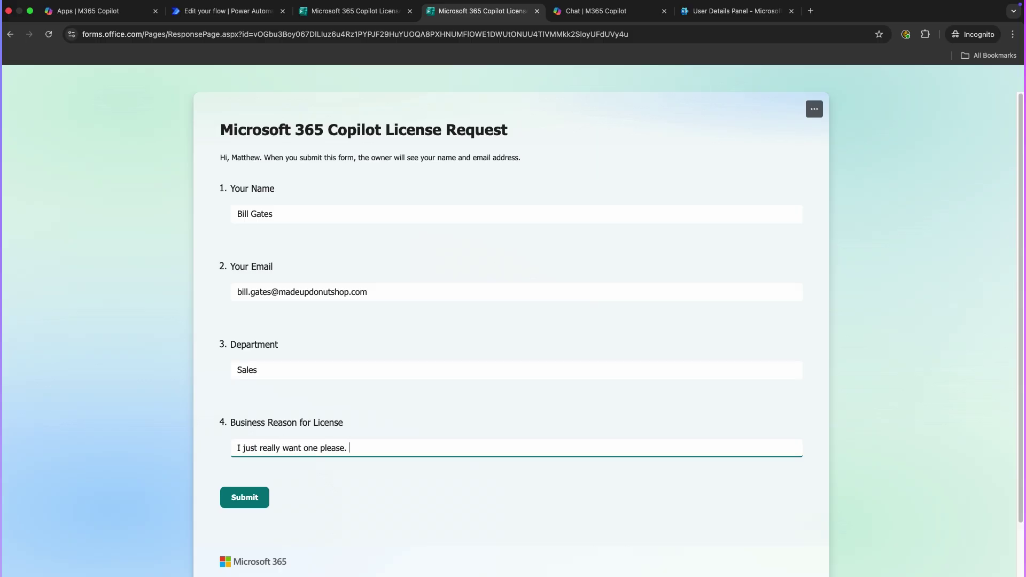
pyautogui.scroll(-2, 278, 459)
pyautogui.click(262, 439)
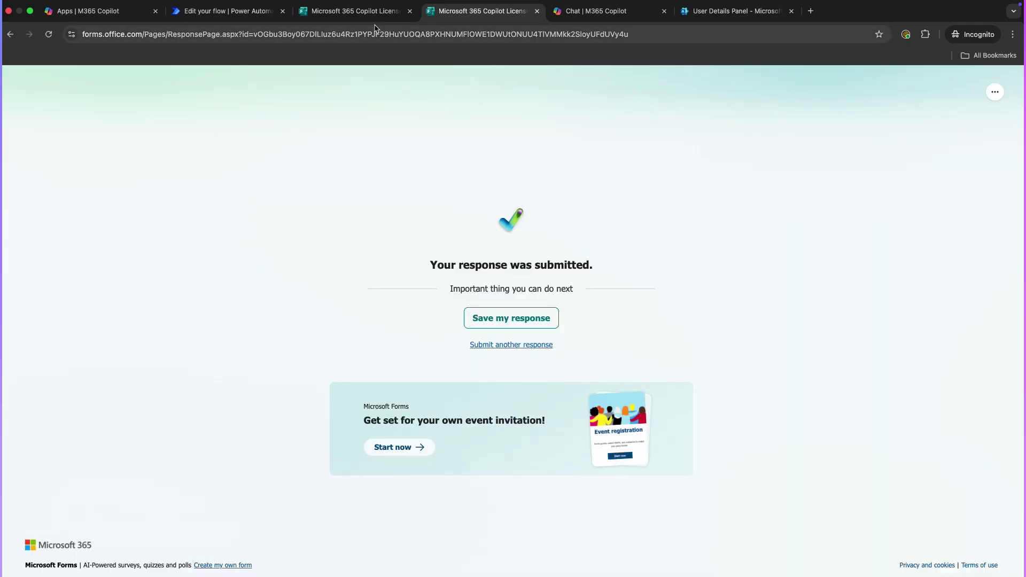
pyautogui.click(252, 15)
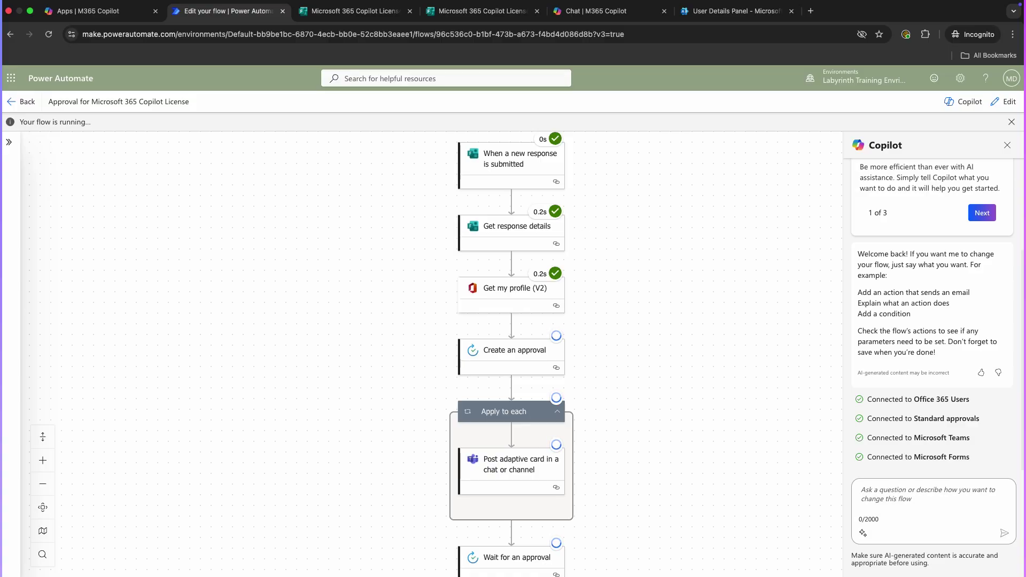
# - Switch desktops to Microsoft Teams Approvals to view the pending license request
pyautogui.hotkey('ctrl', 'Left')
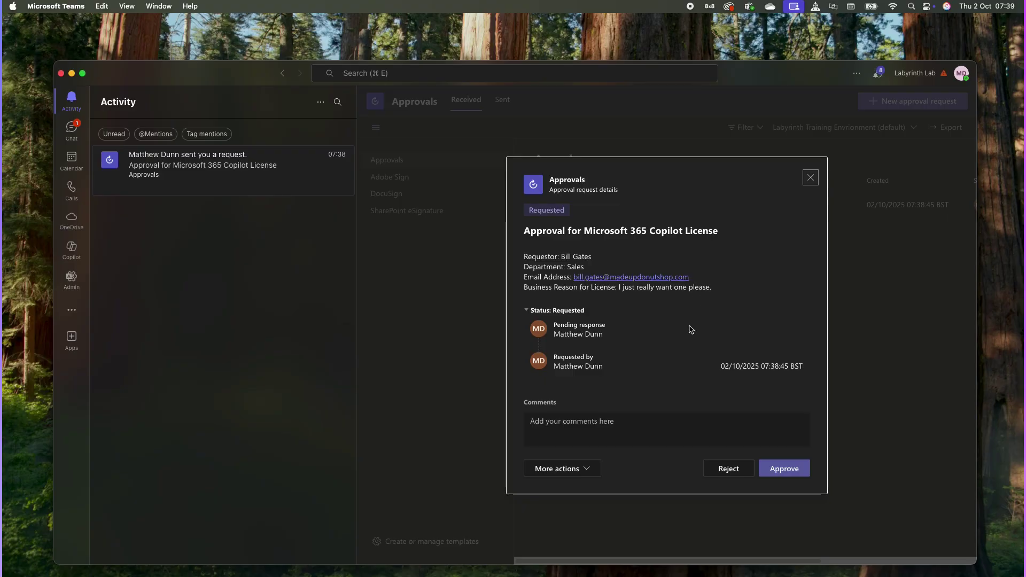
# - Review the Teams approval request, then open the matching Approval email in Outlook
pyautogui.click(625, 431)
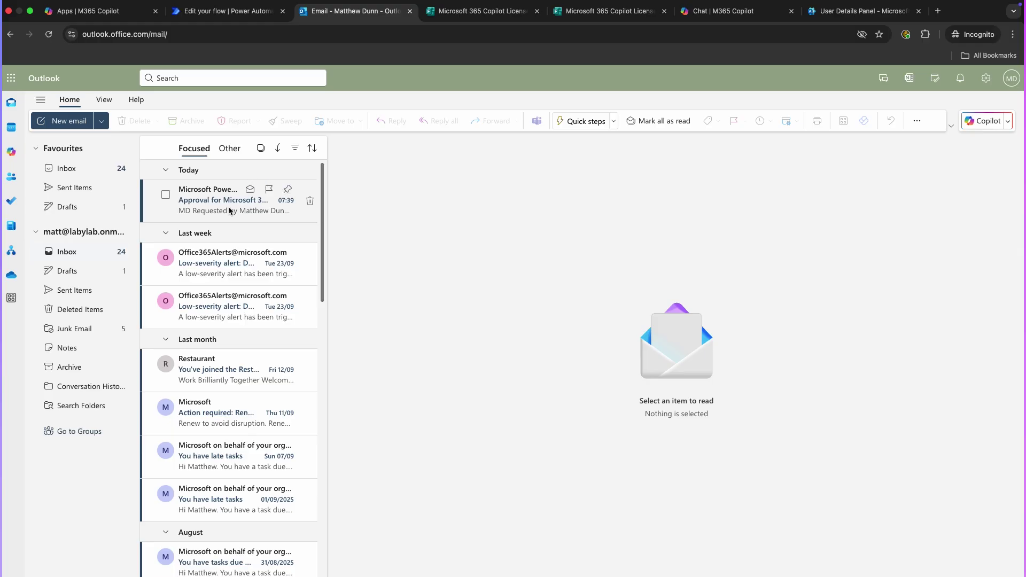
pyautogui.click(227, 212)
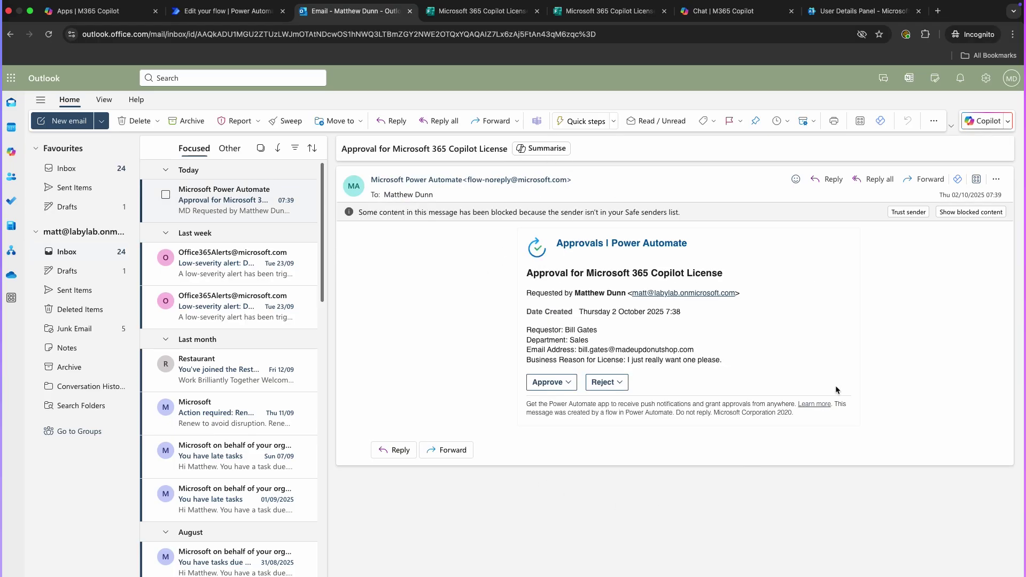
# - Approve the license request from the Outlook email card with a pasted comment
pyautogui.click(551, 382)
pyautogui.click(579, 434)
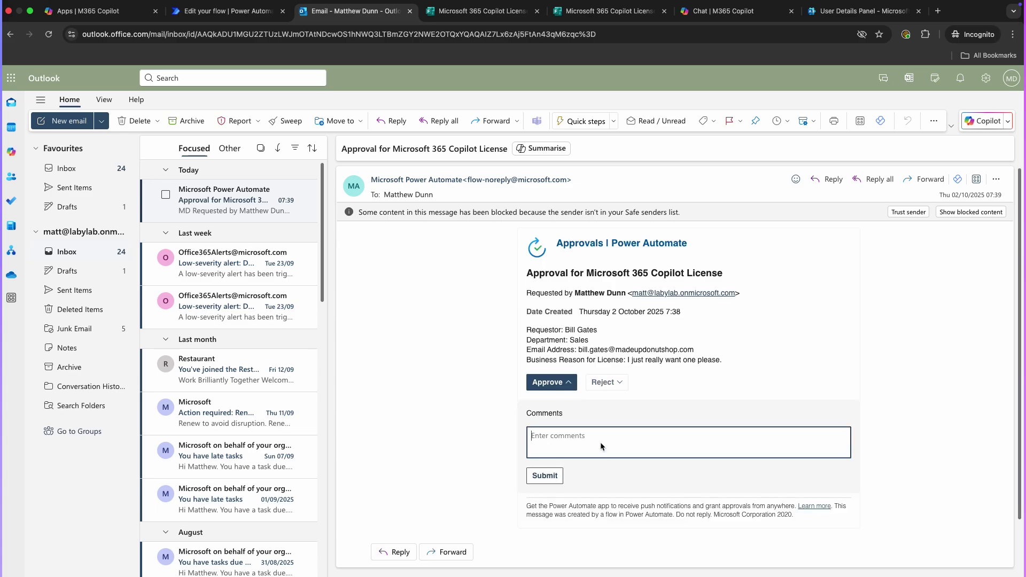
pyautogui.press('super+v')
pyautogui.click(556, 475)
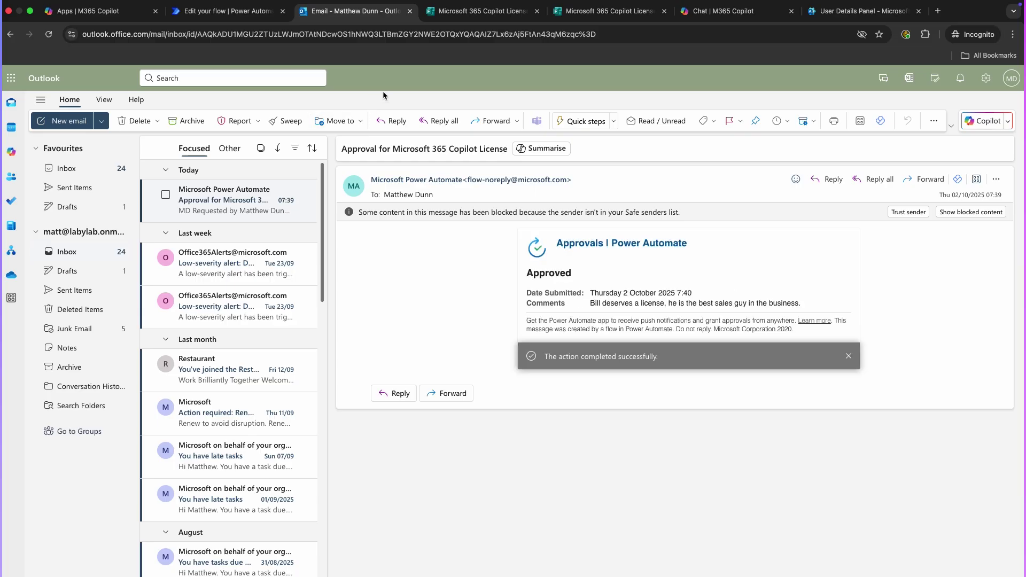
# - Return to the flow's test run and scroll through its progress
pyautogui.click(278, 16)
pyautogui.scroll(-3, 655, 383)
pyautogui.scroll(-4, 655, 383)
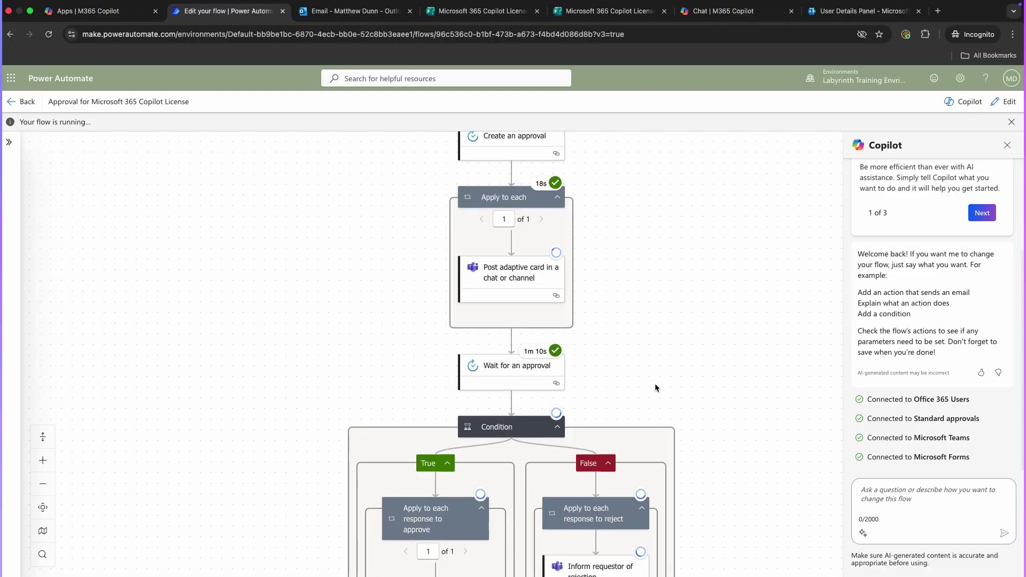
# - Inspect the Send an email (V2) run results for recipient and subject, then switch to Outlook
pyautogui.scroll(-1, 656, 383)
pyautogui.scroll(-5, 505, 412)
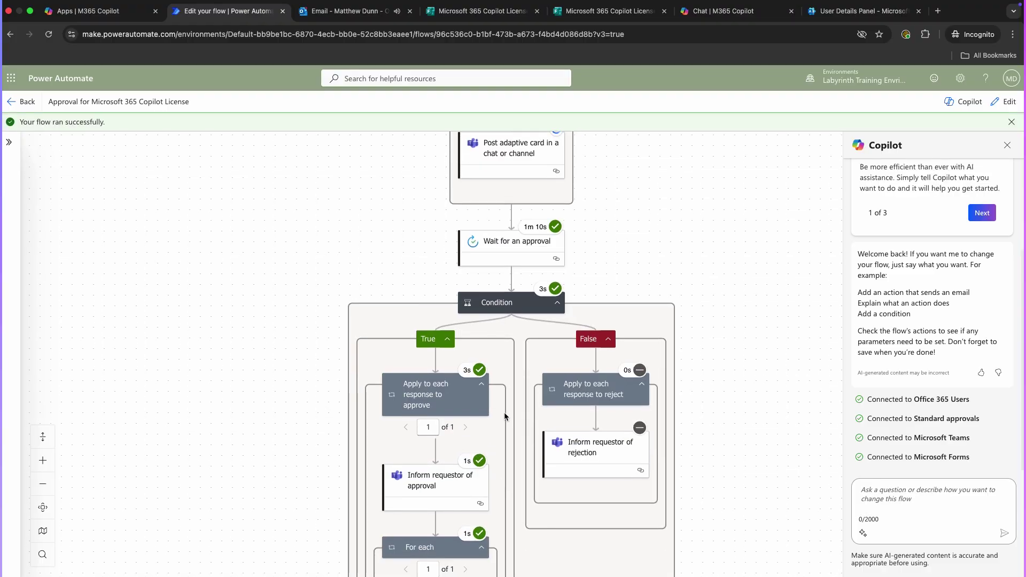
pyautogui.scroll(-2, 505, 412)
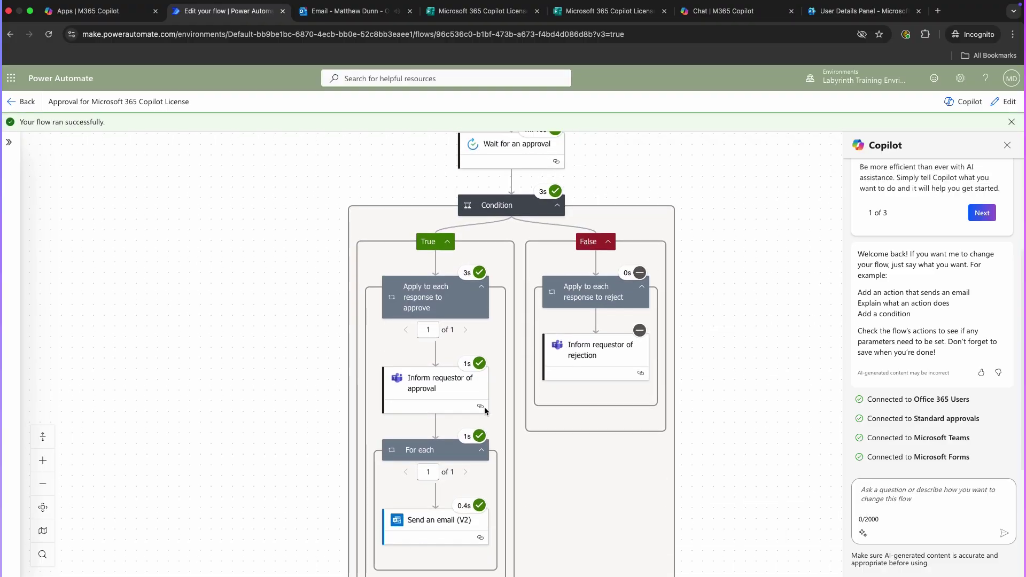
pyautogui.scroll(-3, 431, 422)
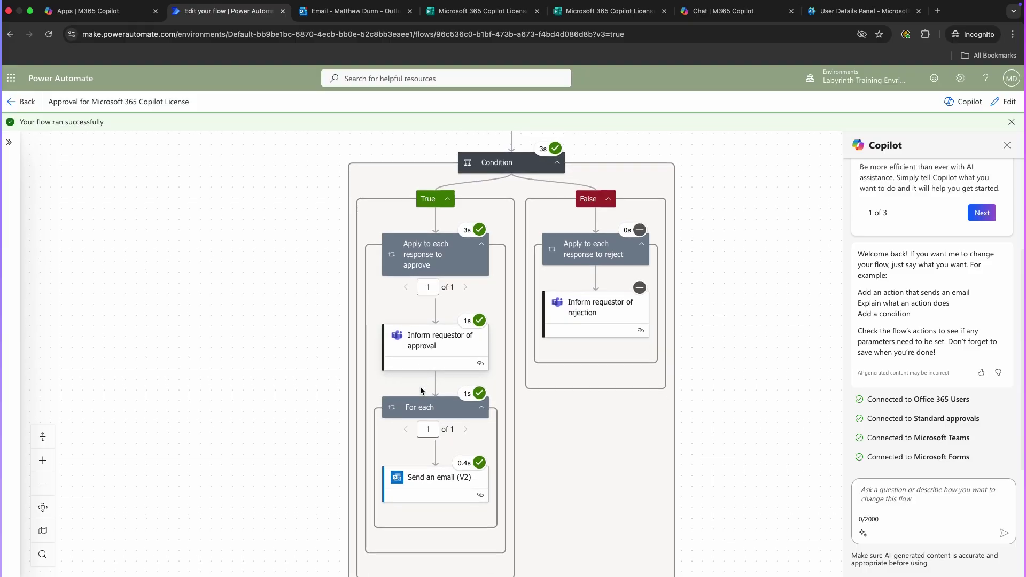
pyautogui.click(438, 446)
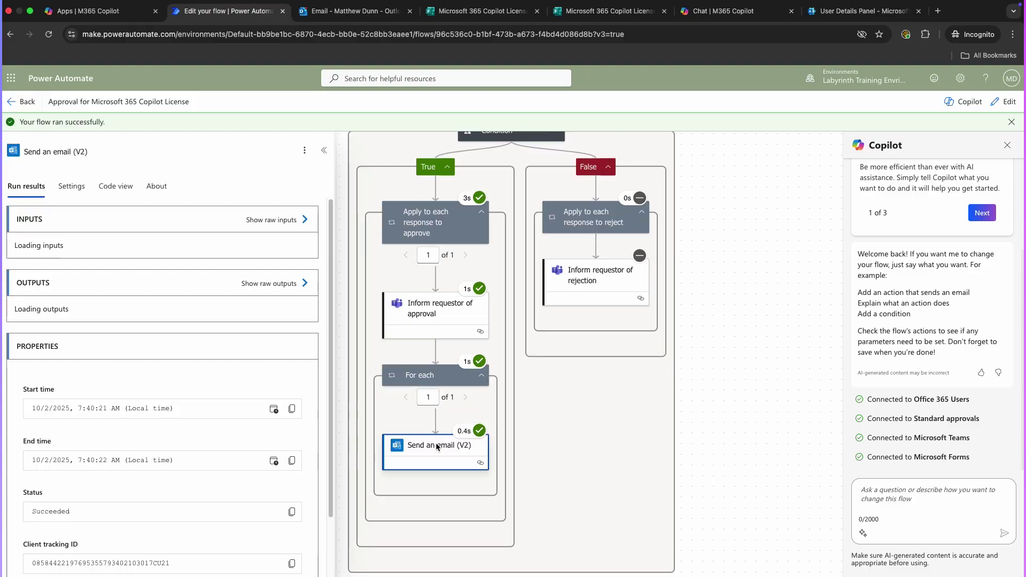
pyautogui.scroll(-2, 179, 374)
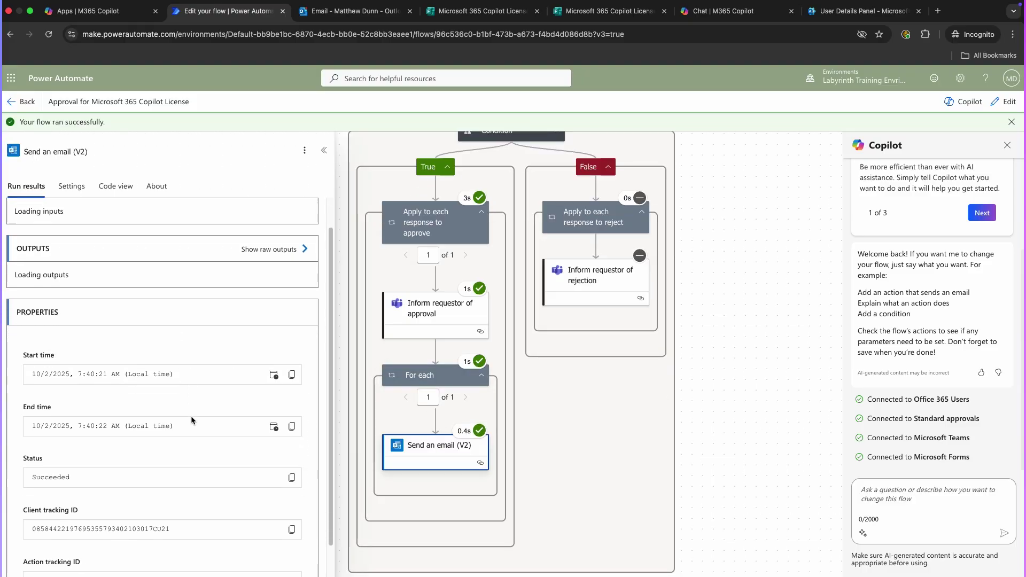
pyautogui.scroll(2, 220, 461)
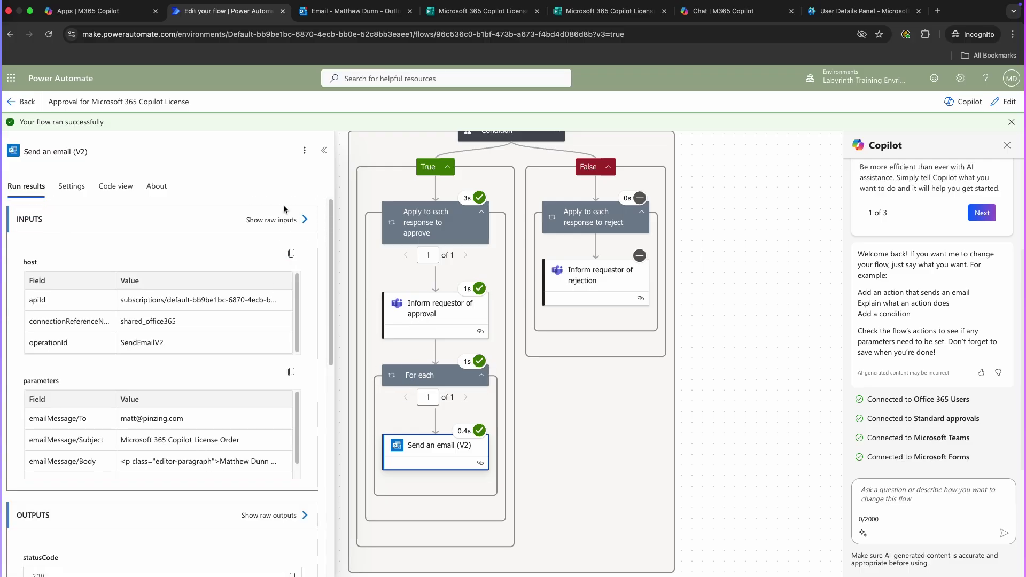
pyautogui.scroll(-2, 279, 374)
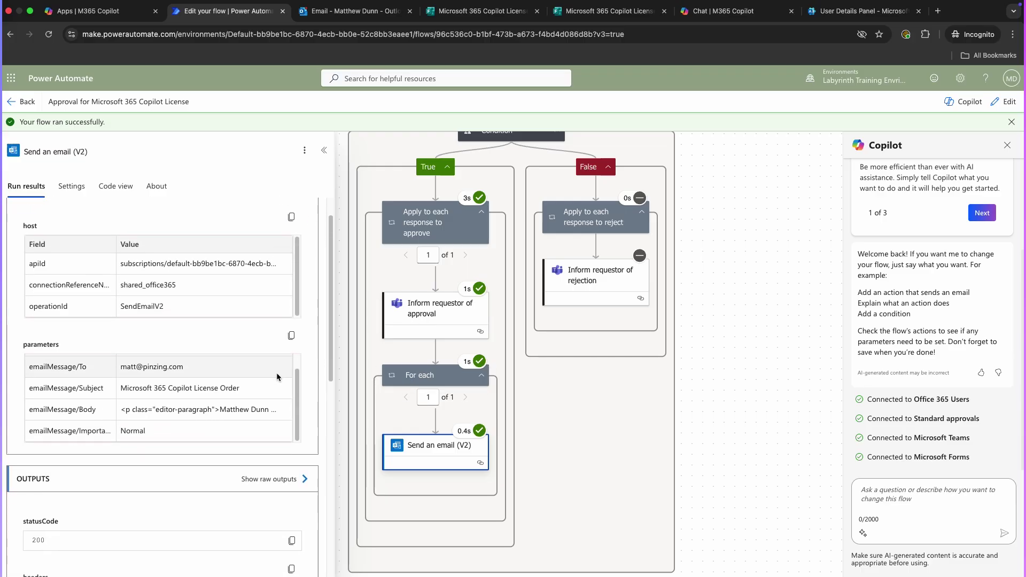
pyautogui.scroll(-6, 277, 378)
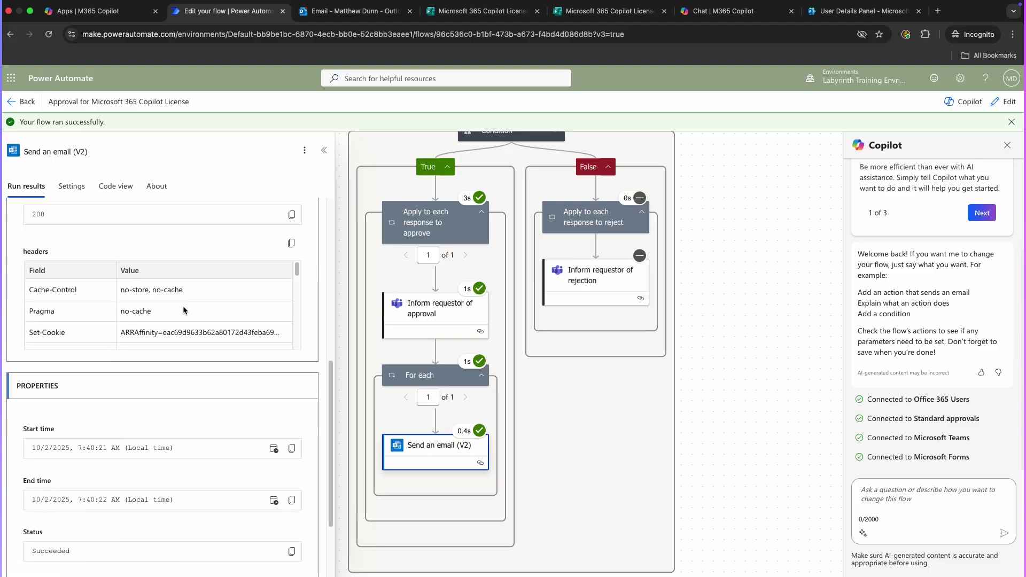
pyautogui.scroll(-5, 187, 307)
pyautogui.scroll(-2, 206, 289)
pyautogui.hotkey('ctrl', 'Tab')
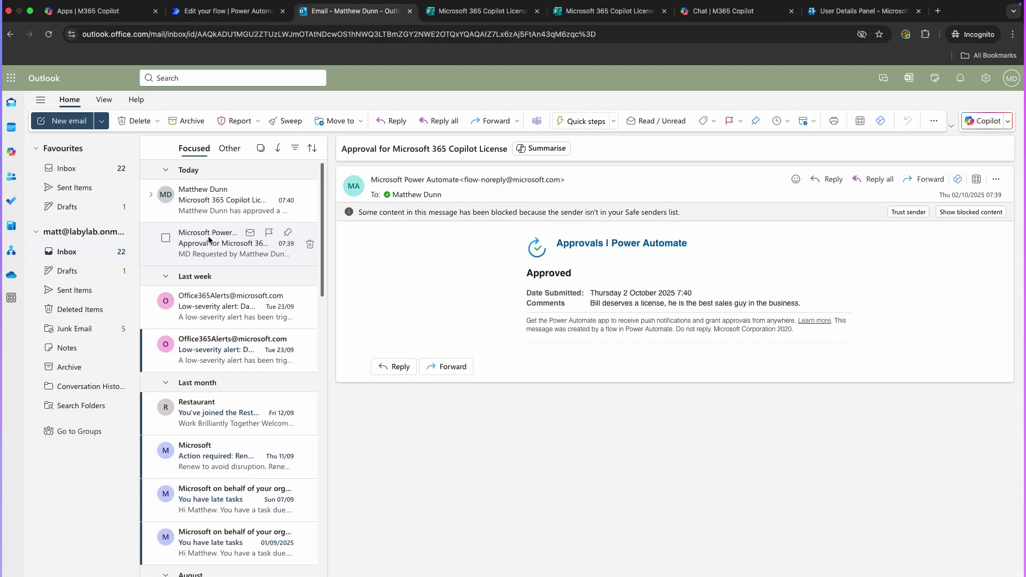
# - Open the Microsoft 365 Copilot License Order email in the Outlook inbox
pyautogui.click(200, 204)
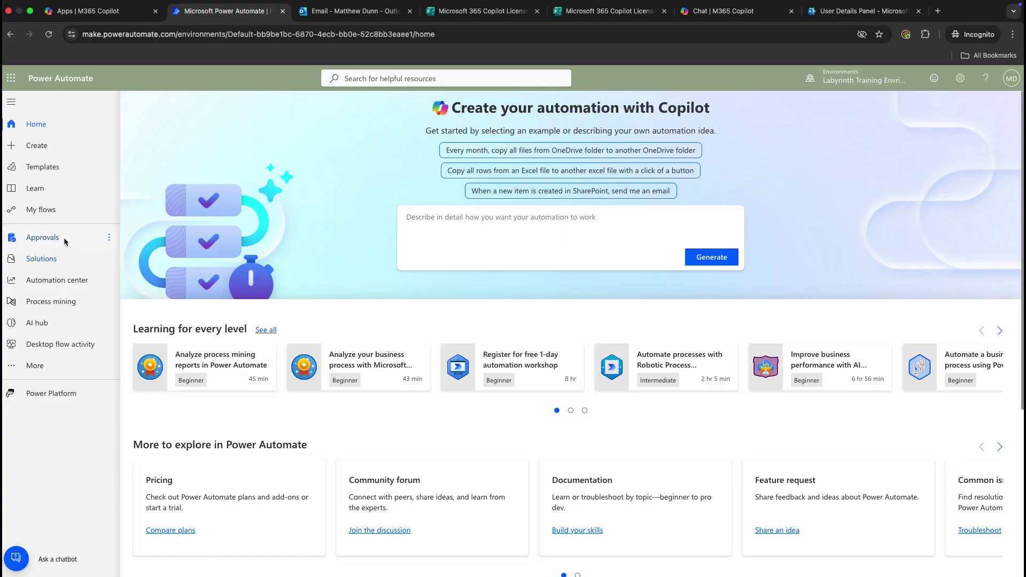
# - Check My flows and Shared with me, then open the Approval for Microsoft 365 Copilot License flow's details
pyautogui.click(51, 209)
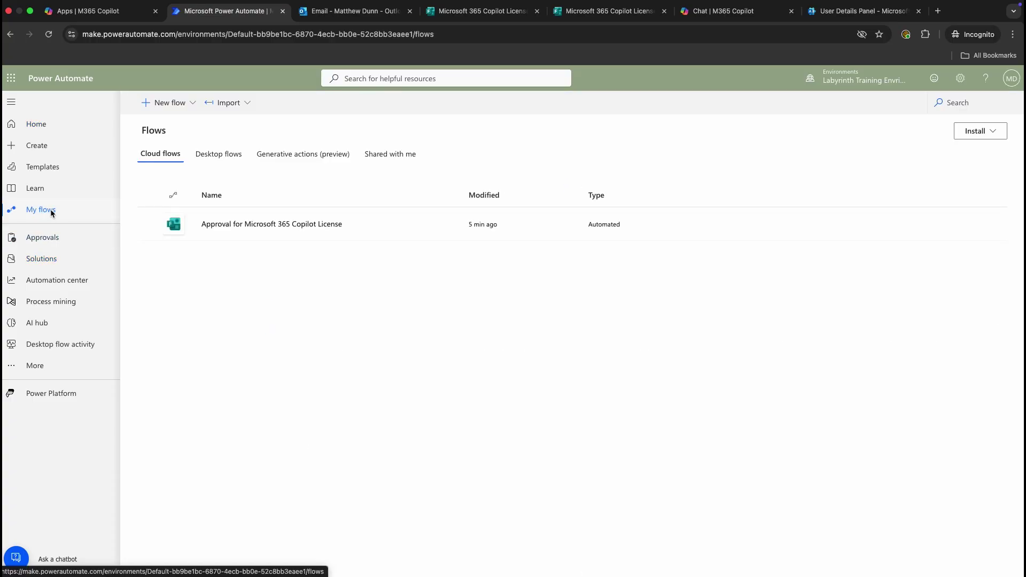
pyautogui.click(387, 157)
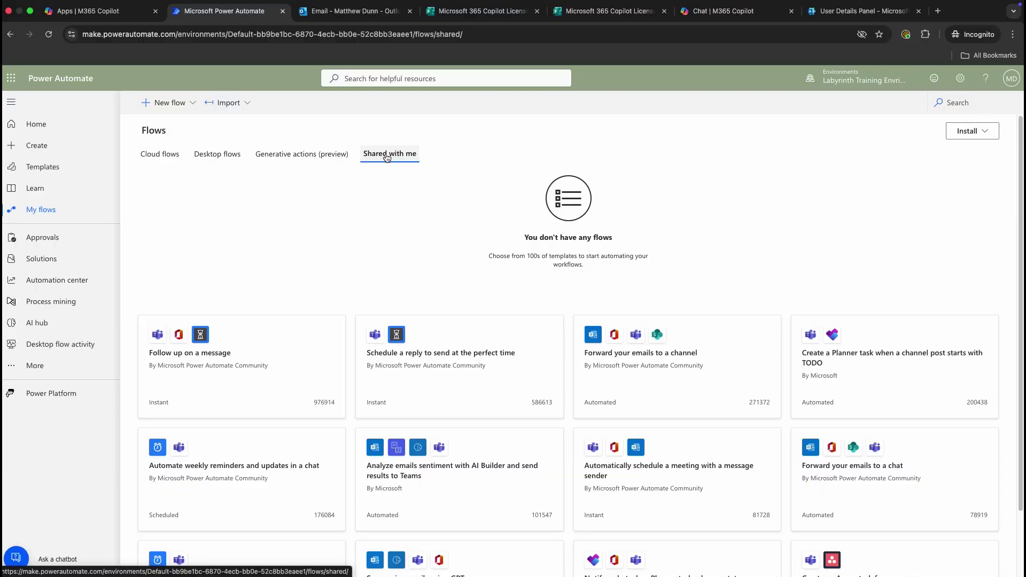
pyautogui.click(157, 153)
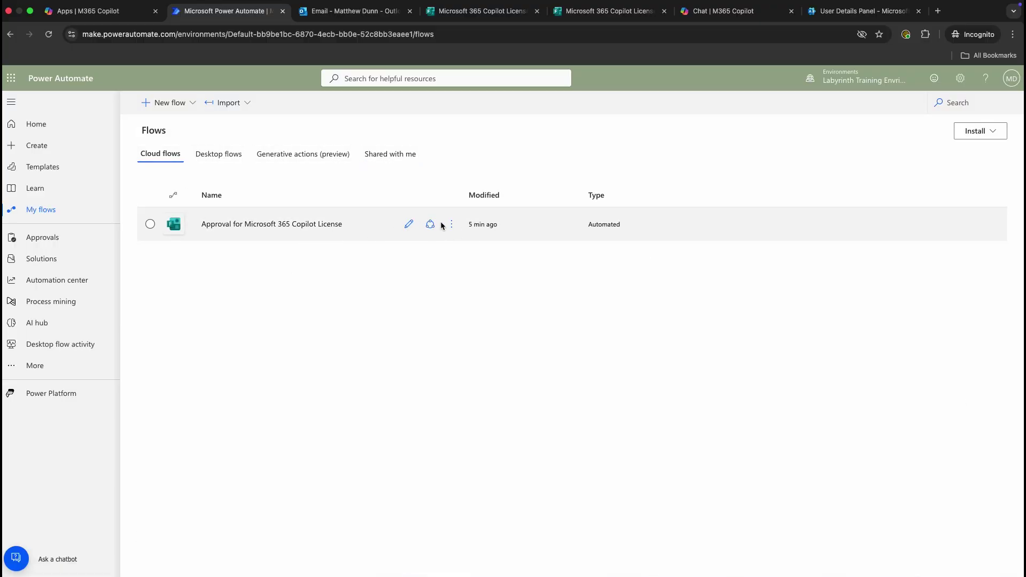
pyautogui.click(452, 225)
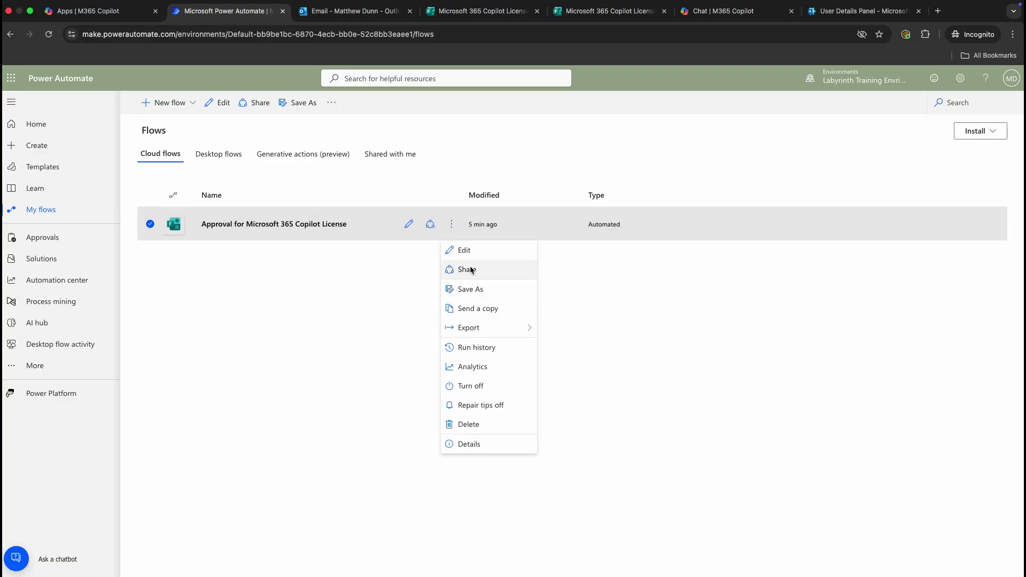
pyautogui.click(293, 277)
pyautogui.click(267, 226)
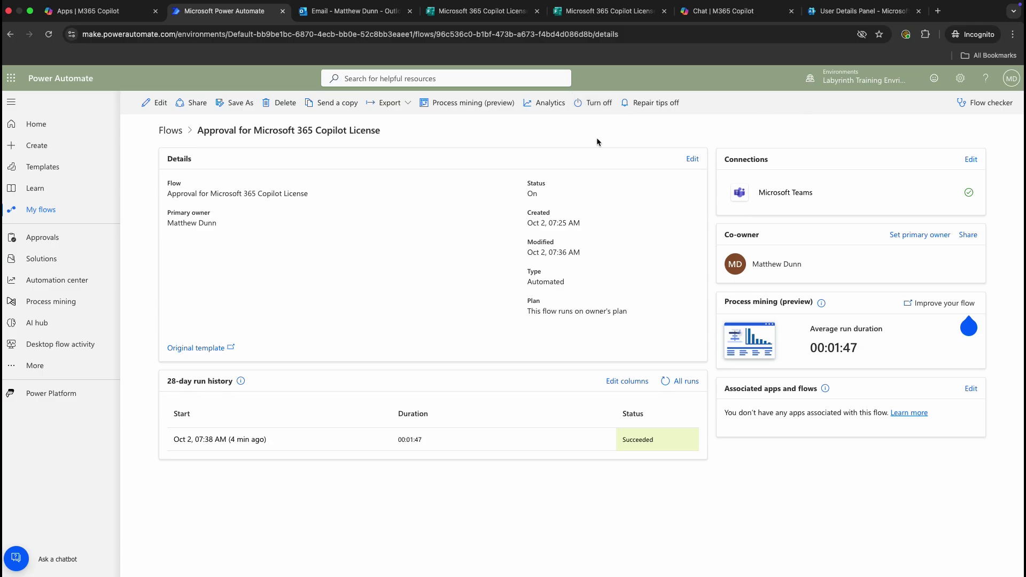
# - Toggle the flow off and back on, then open the succeeded Oct 2, 07:38 AM run
pyautogui.click(591, 104)
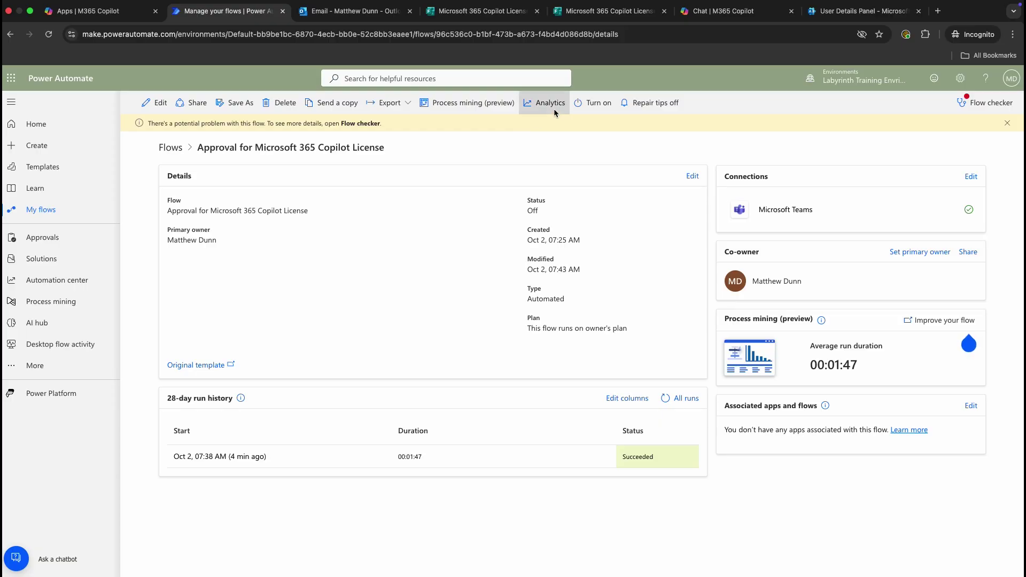
pyautogui.click(593, 103)
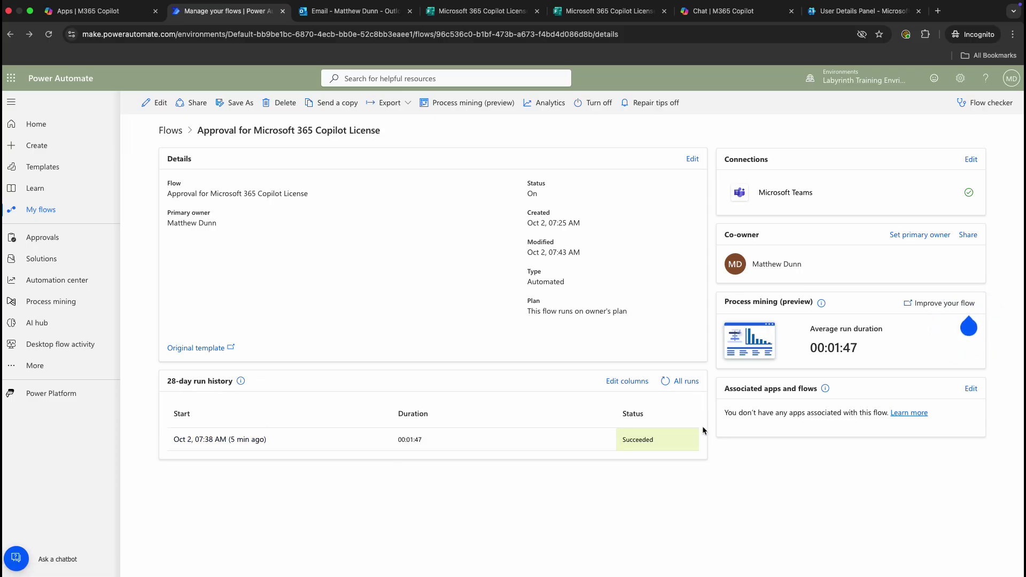
pyautogui.click(227, 440)
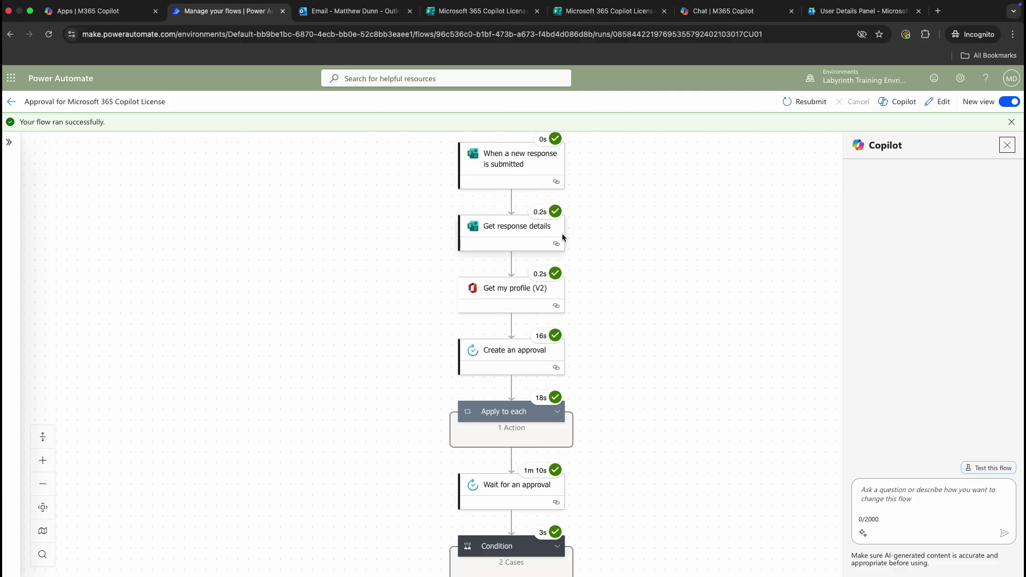
# - Expand the Condition's approved branch and view results of Send an email (V2) and Inform requestor of approval
pyautogui.scroll(1, 569, 416)
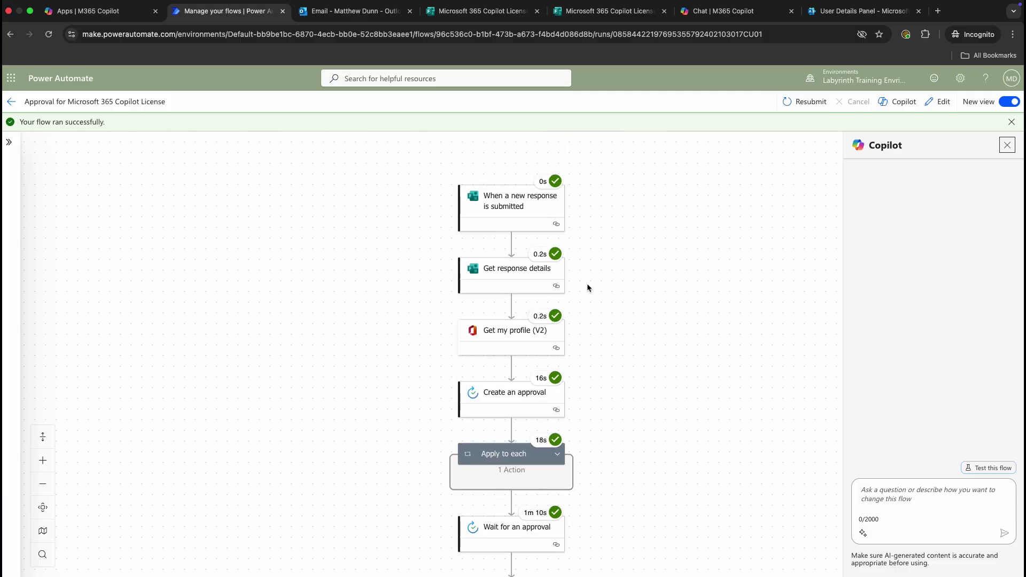
pyautogui.scroll(-4, 599, 307)
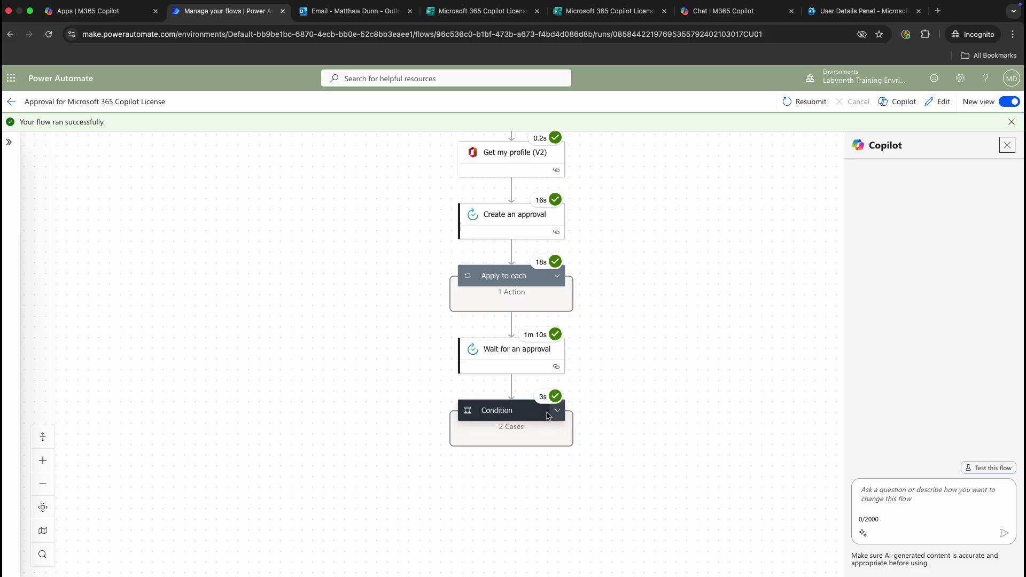
pyautogui.click(547, 415)
pyautogui.click(581, 488)
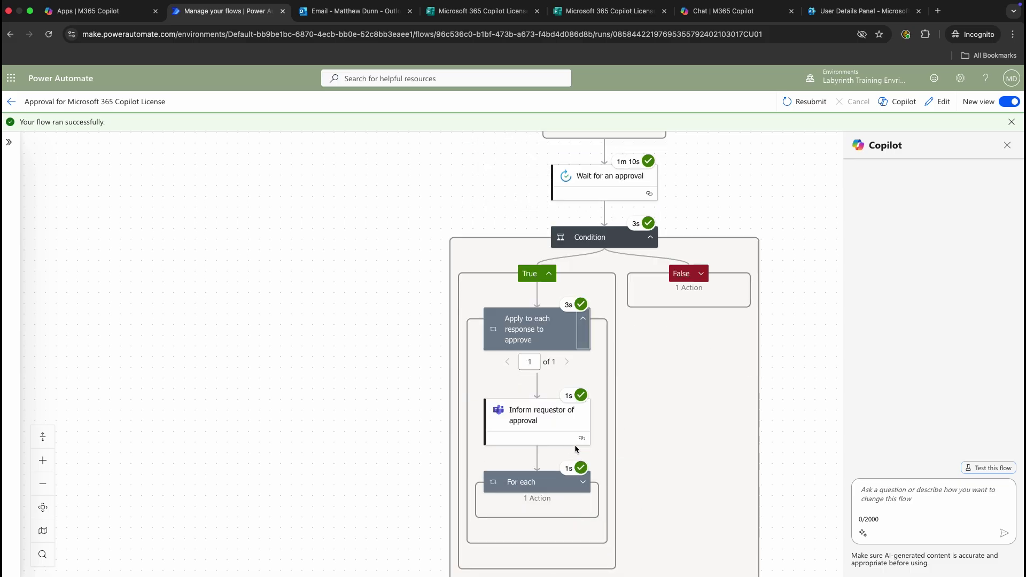
pyautogui.click(583, 482)
pyautogui.click(549, 395)
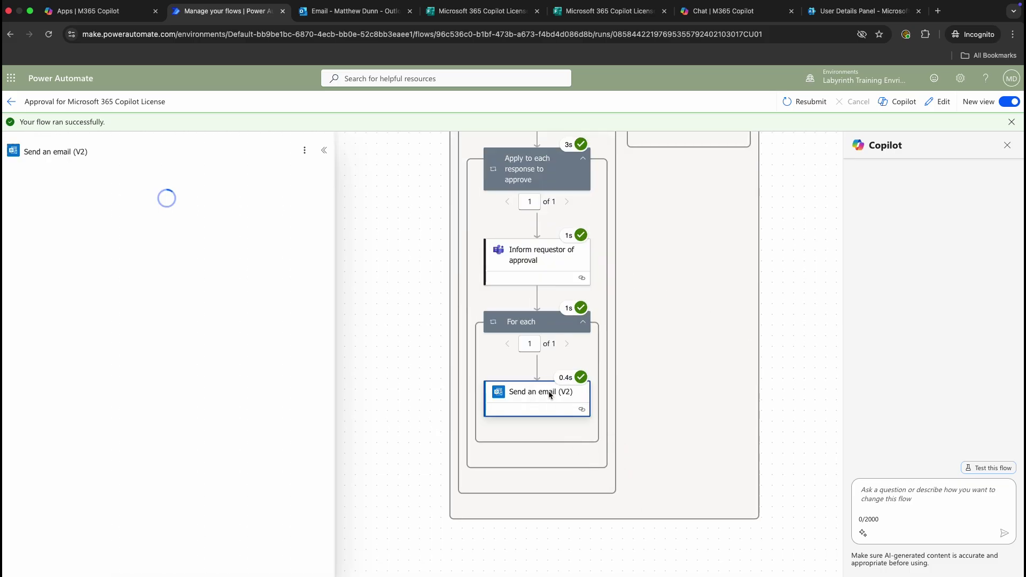
pyautogui.click(521, 257)
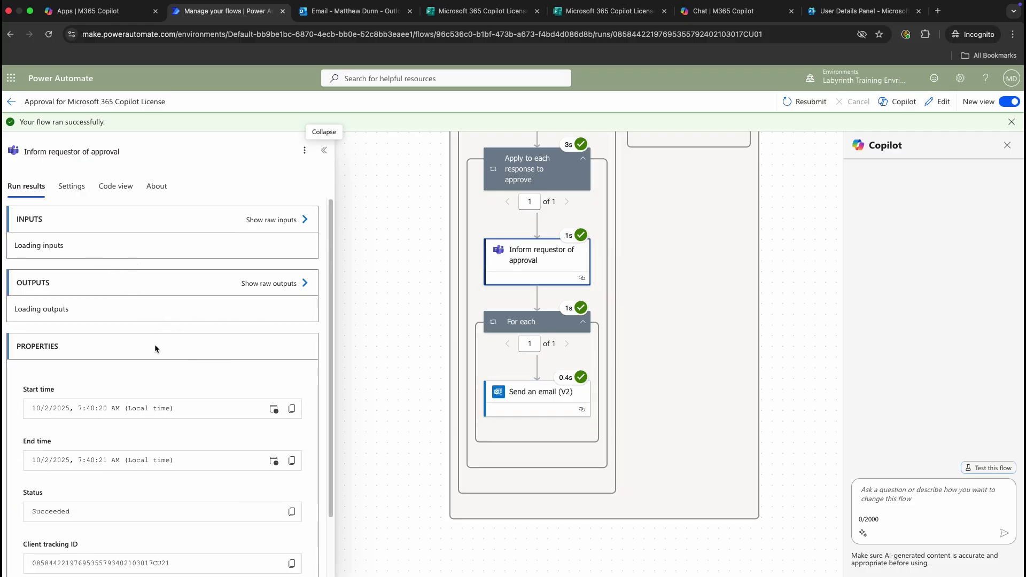
# - Review the Teams message's raw inputs, highlighting recipient and body, then return to the flow's details
pyautogui.click(266, 220)
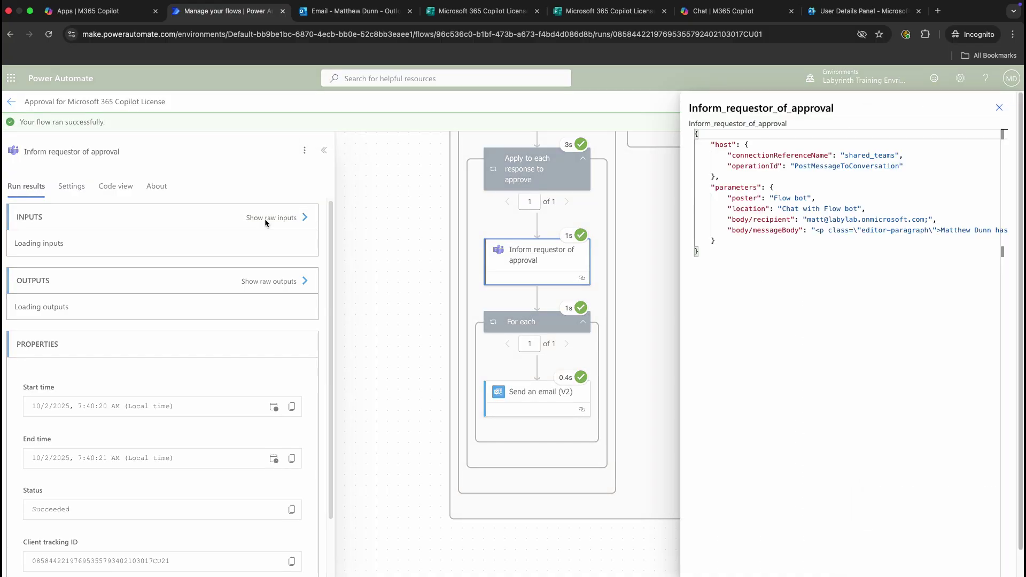
pyautogui.moveTo(843, 225); pyautogui.dragTo(802, 211)
pyautogui.click(849, 219)
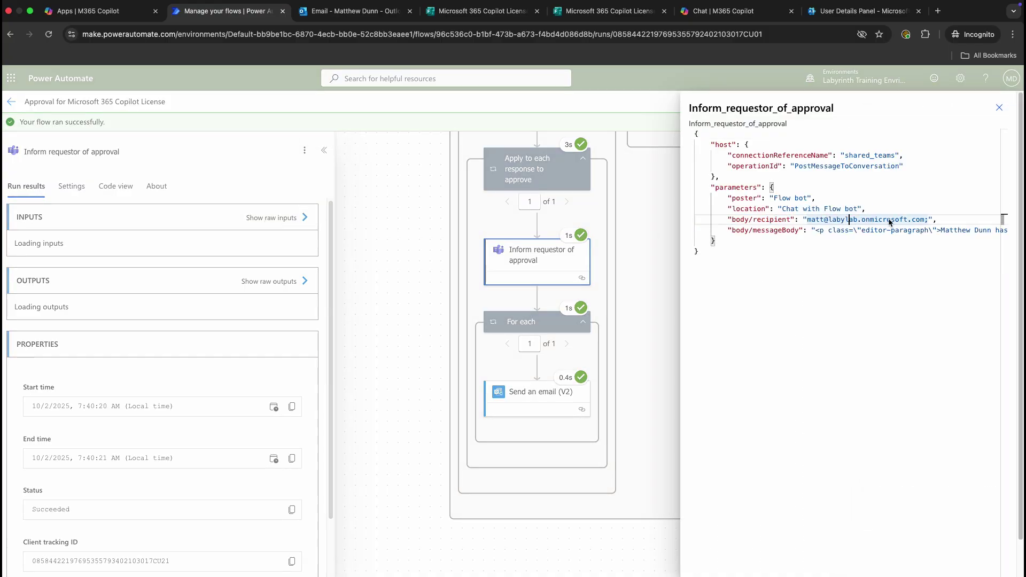
pyautogui.moveTo(891, 229); pyautogui.dragTo(970, 233)
pyautogui.click(954, 230)
pyautogui.moveTo(881, 229); pyautogui.dragTo(744, 230)
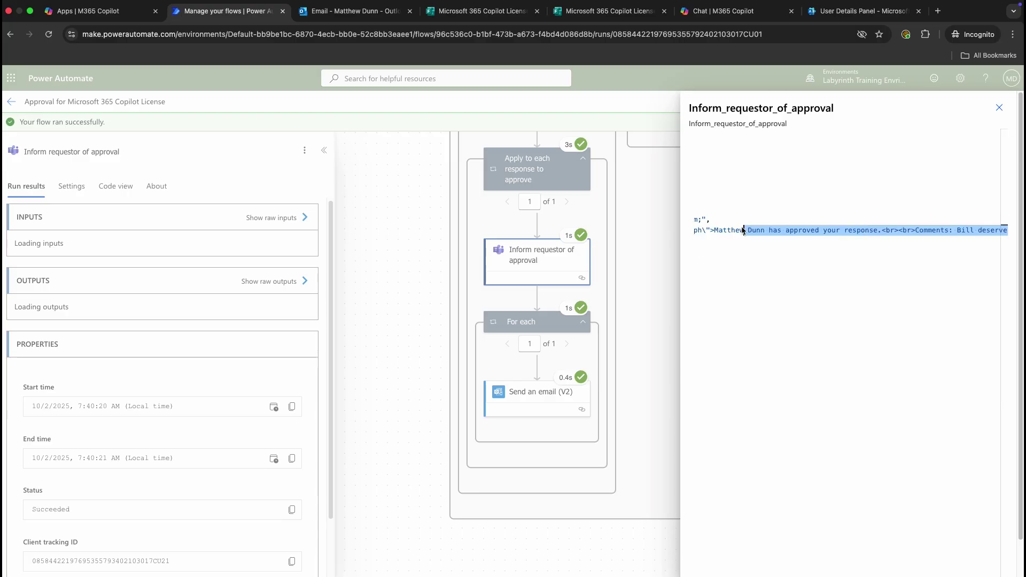
pyautogui.click(1000, 108)
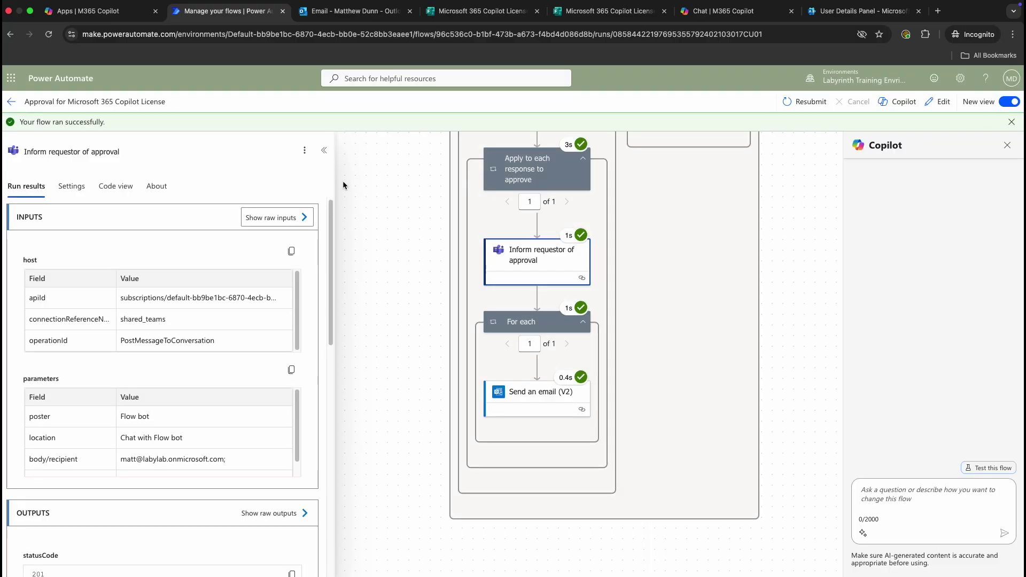
pyautogui.click(342, 181)
pyautogui.click(11, 102)
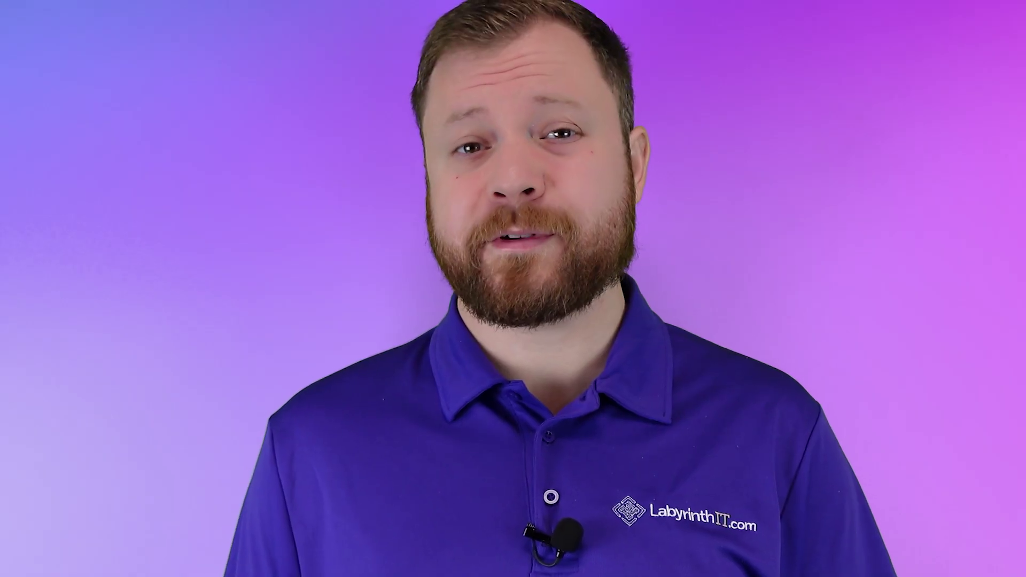